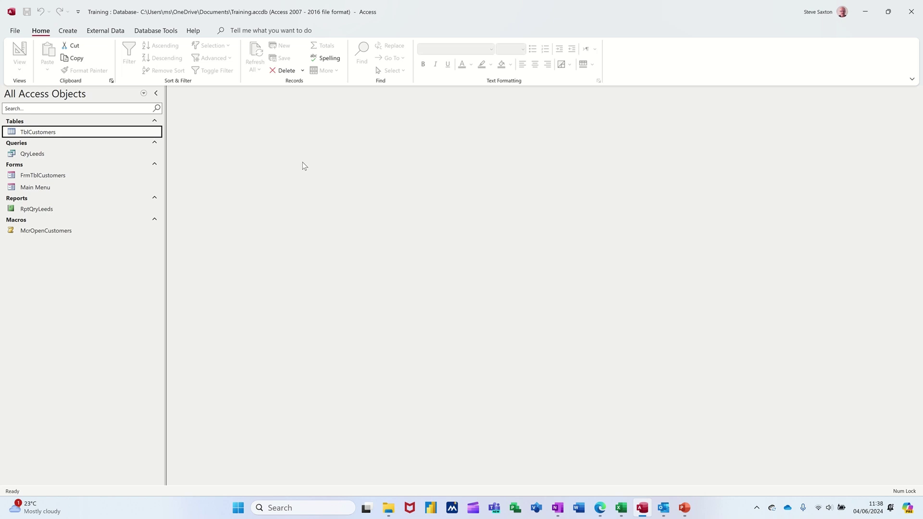
Step: Review the TblCustomers table, the QryLeeds query and the RptQryLeeds report, closing each one after viewing it
double_click(57, 134)
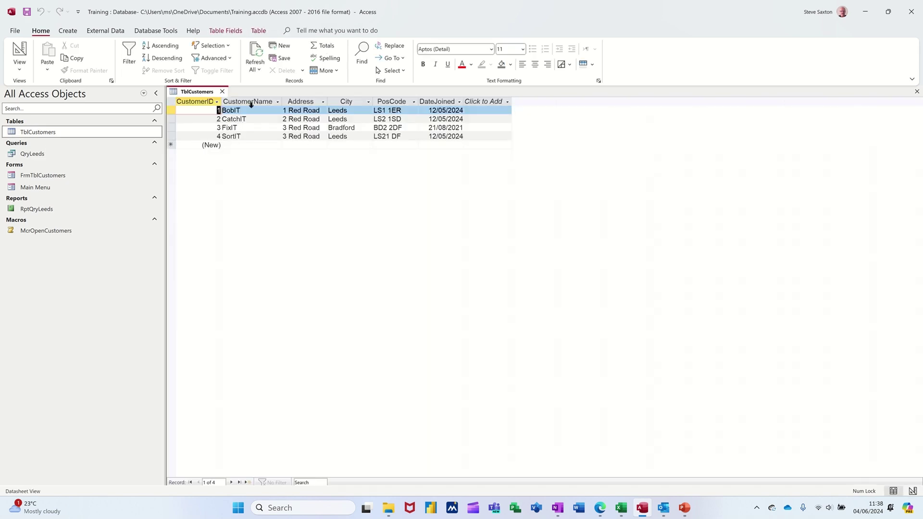
left_click(222, 92)
double_click(67, 155)
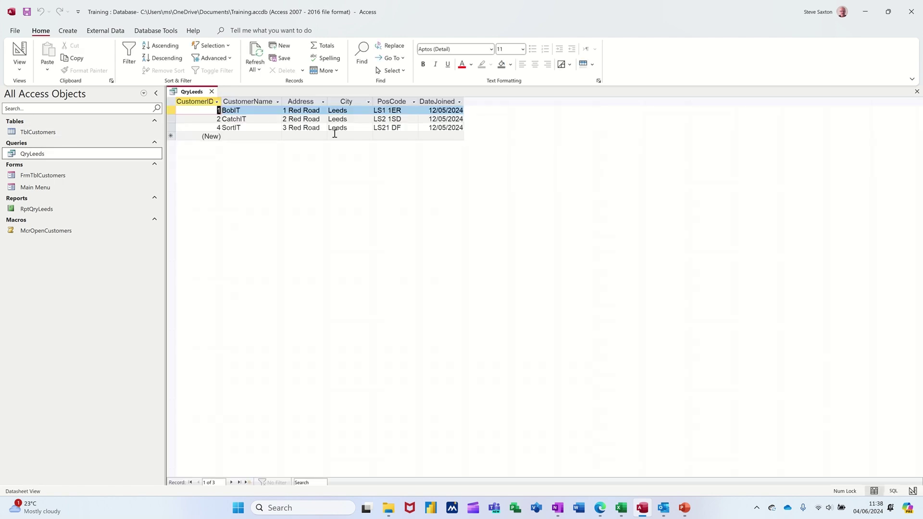
left_click(212, 91)
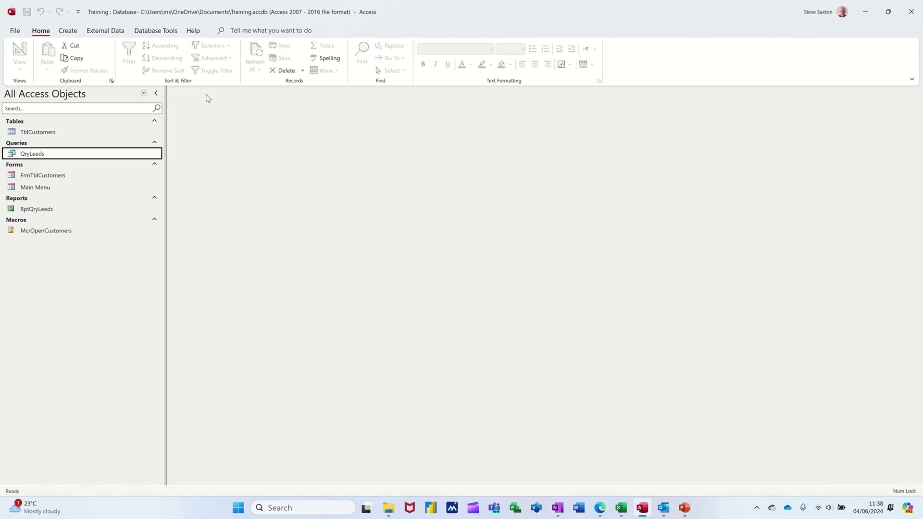
double_click(82, 210)
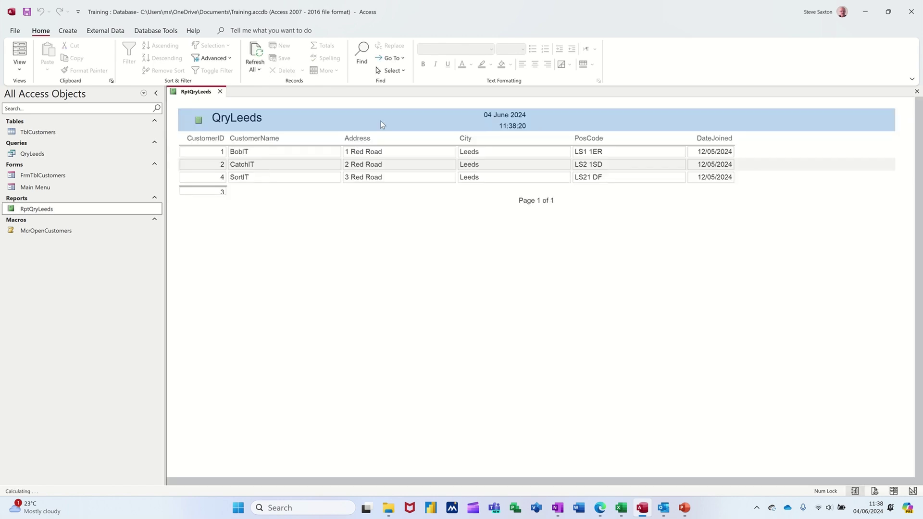
left_click(221, 93)
Step: View the Main Menu form and run the McrOpenCustomers macro, closing both opened forms
double_click(61, 188)
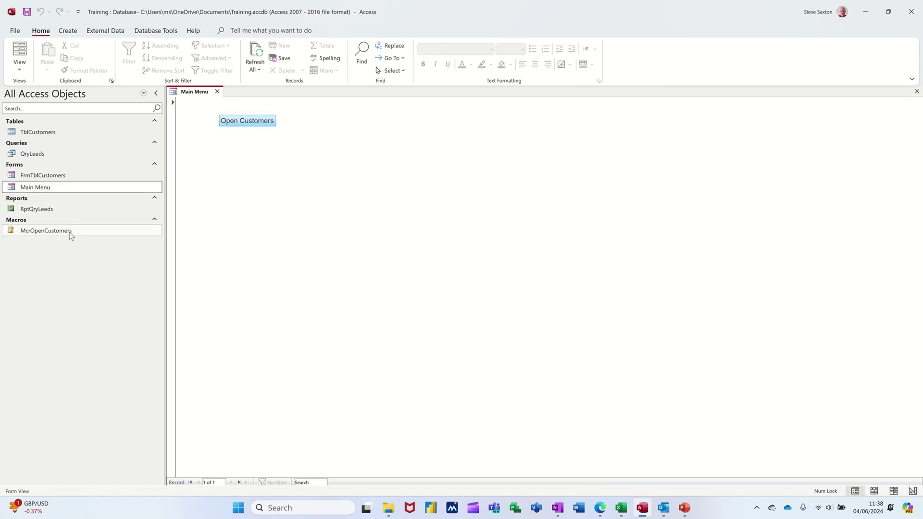
double_click(46, 231)
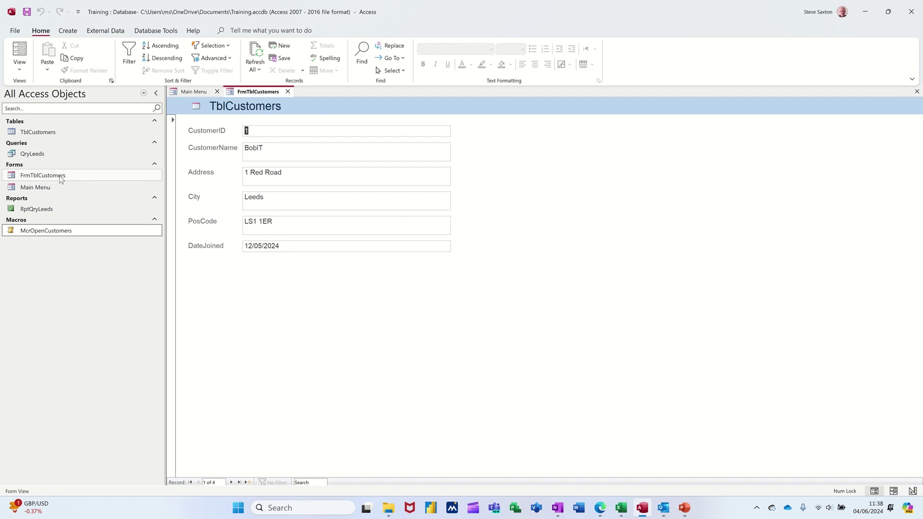
left_click(287, 91)
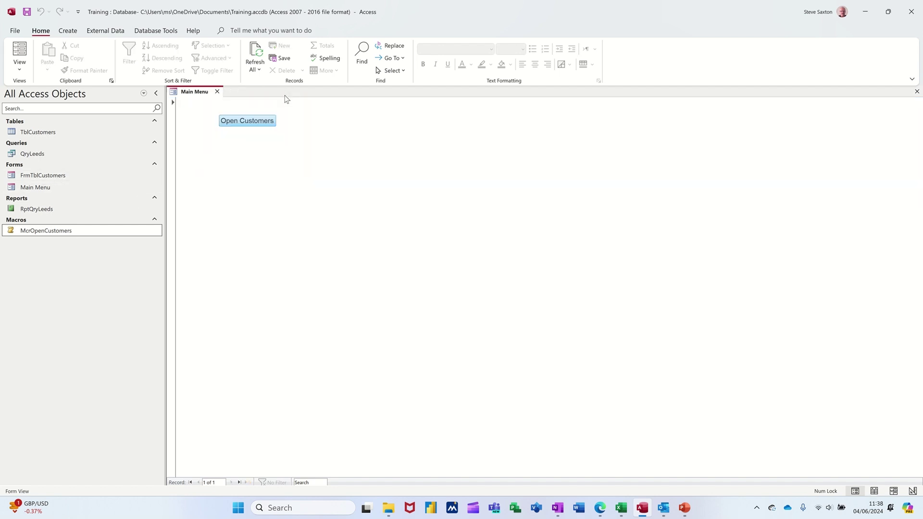
left_click(217, 91)
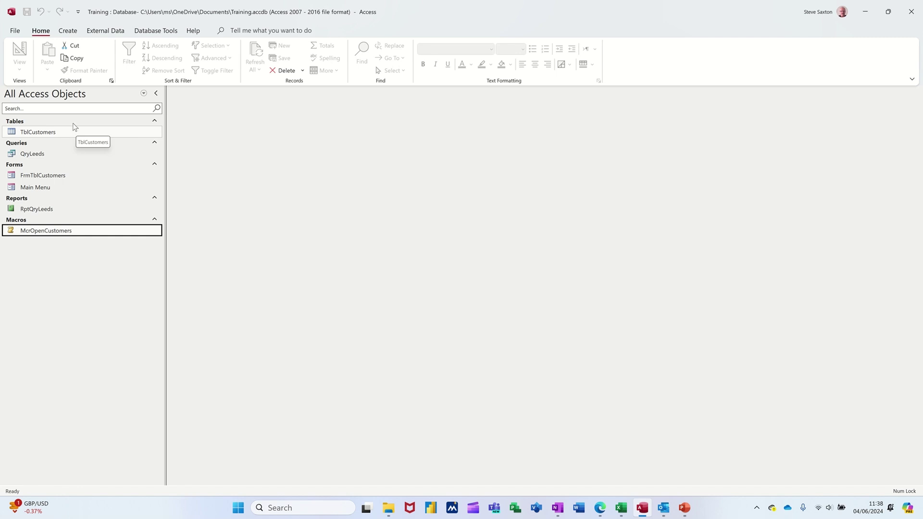
Step: Create a new table in Design view with an AutoNumber field named ProductID and make it the primary key
left_click(69, 33)
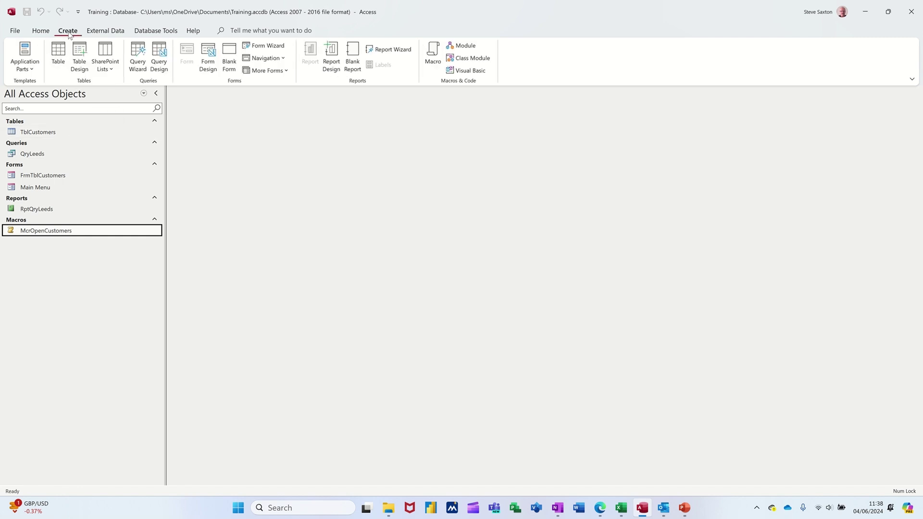
left_click(79, 56)
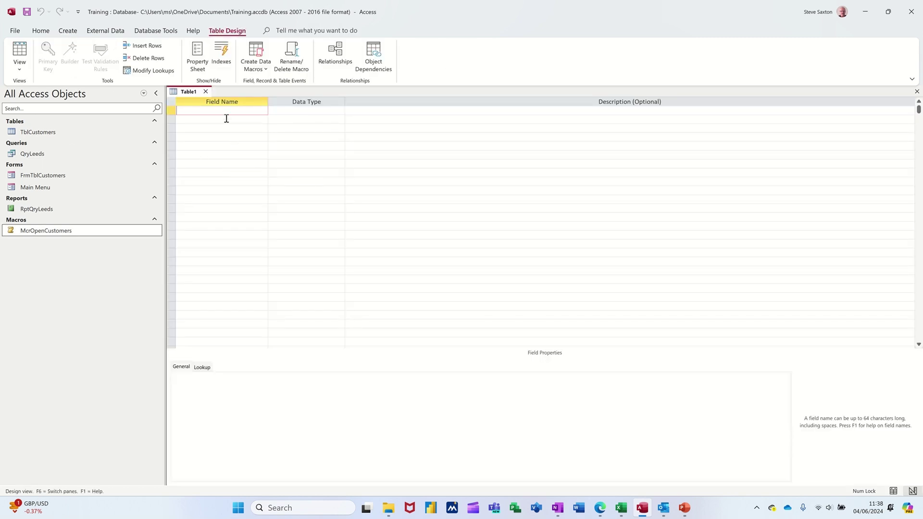
type("ProductID")
key("Tab")
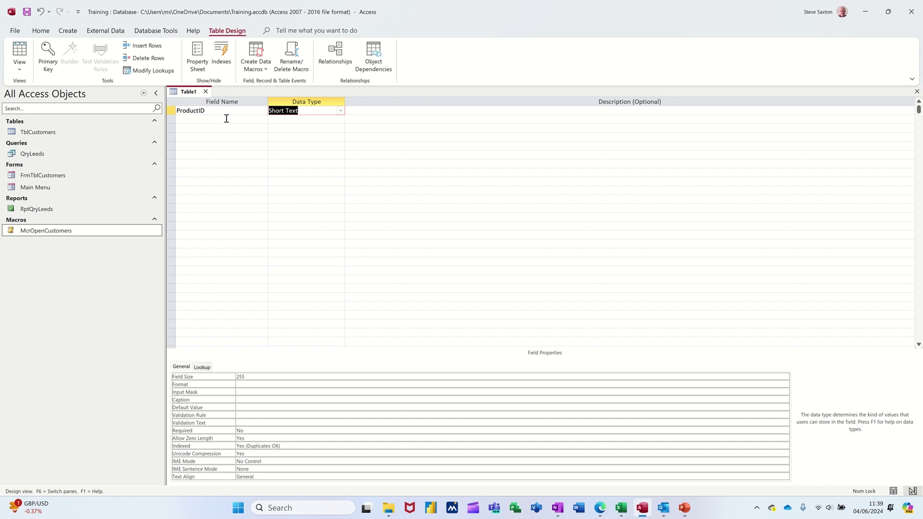
type("au")
left_click(226, 119)
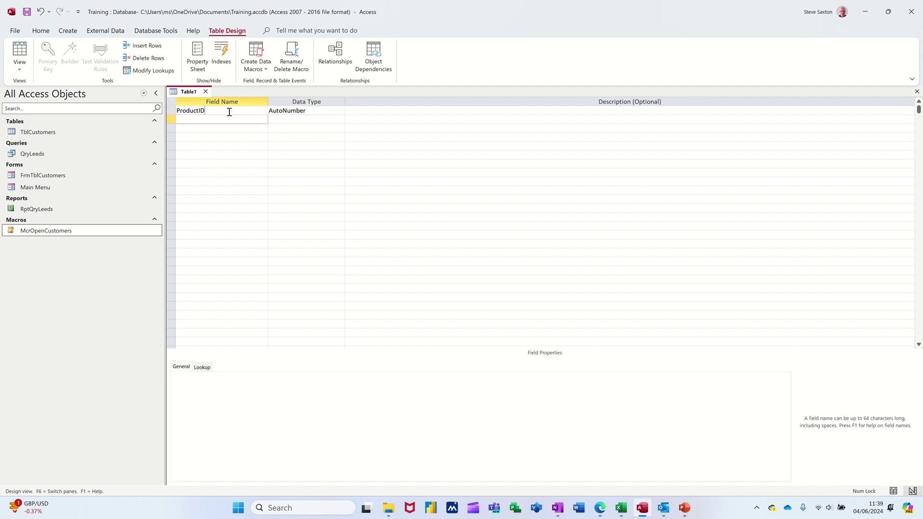
left_click(228, 111)
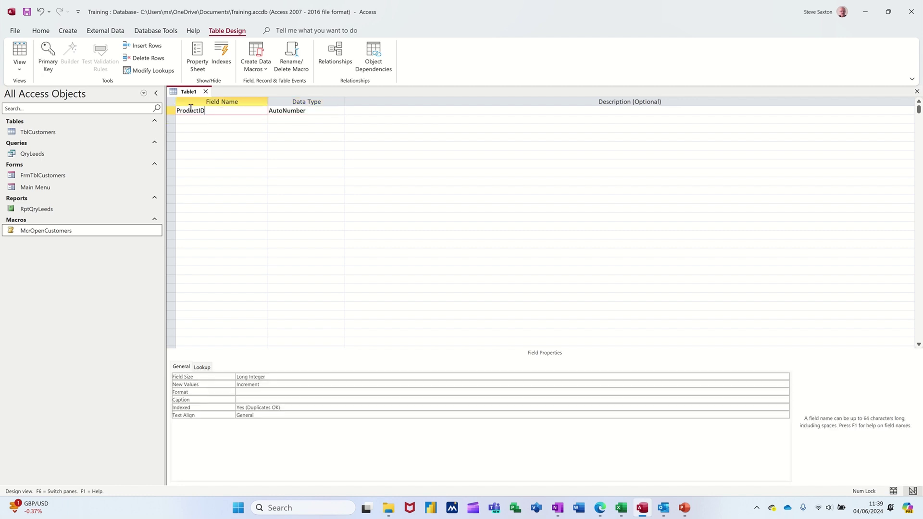
left_click(47, 57)
Step: Add the fields ProductName, Qty and Price below ProductID, keeping the Short Text data type
left_click(214, 120)
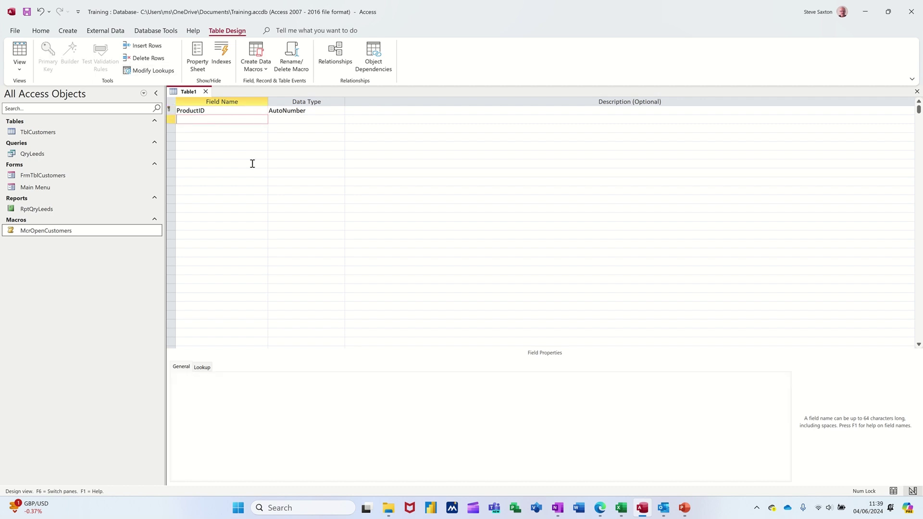
type("ProductName")
key("Down")
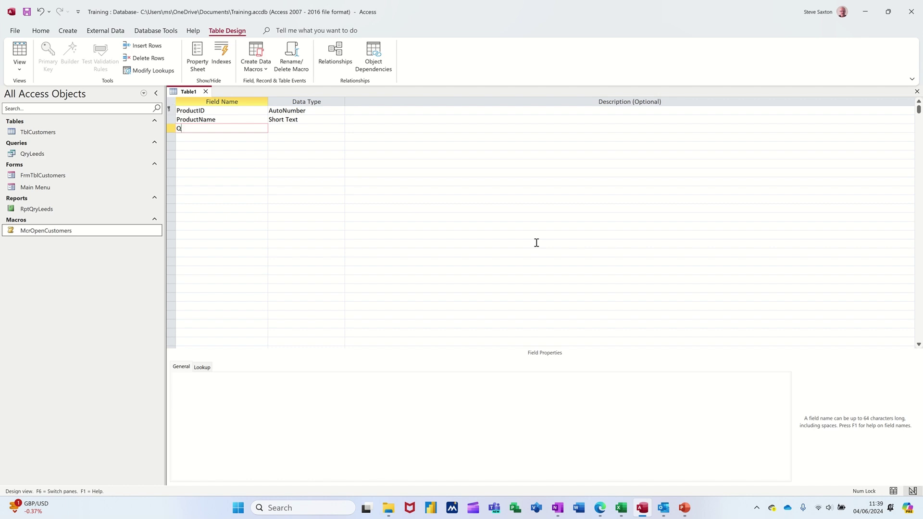
type("Qty")
key("Down")
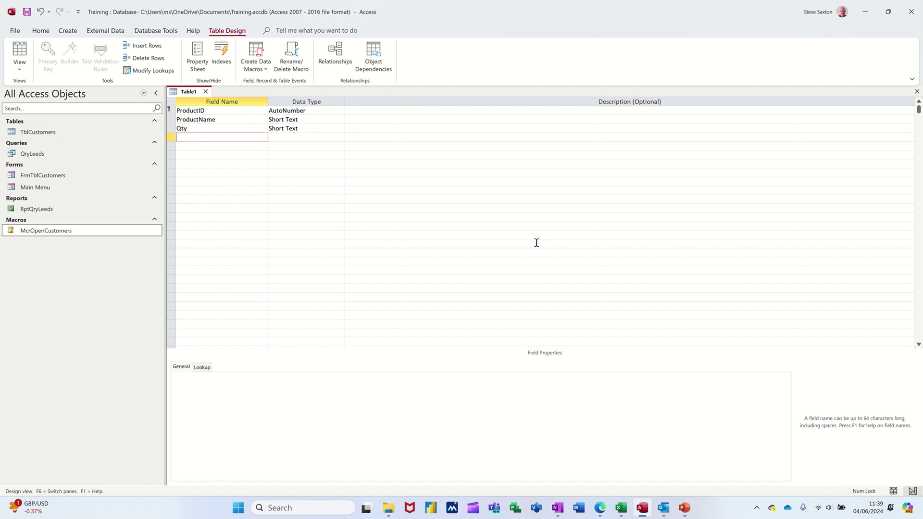
type("Pr")
key("Tab")
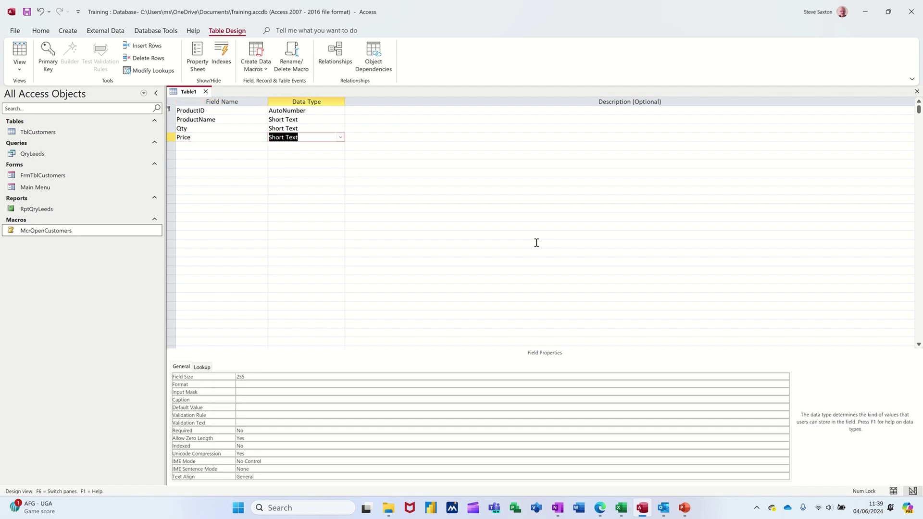
key("Down")
key("Left")
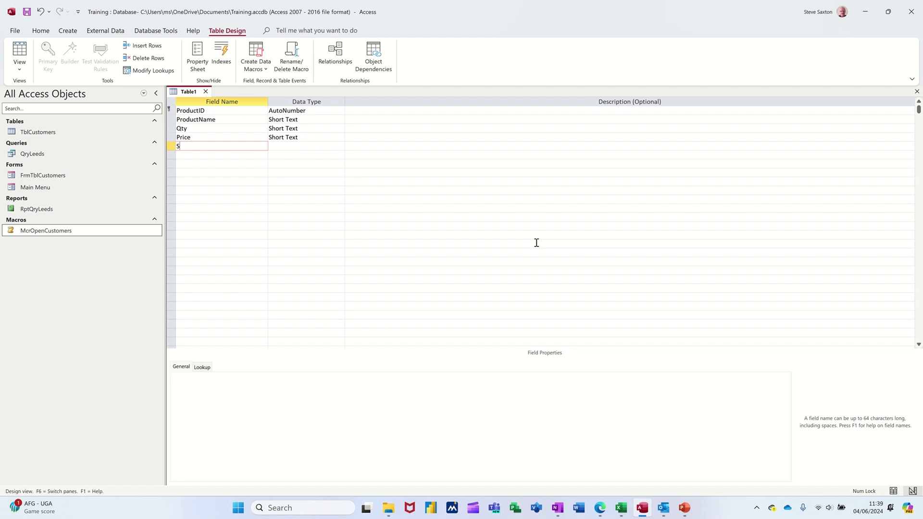
Step: Add a StockValue field of type Calculated with the expression [qty]*[price]
type("StockValue")
key("Tab")
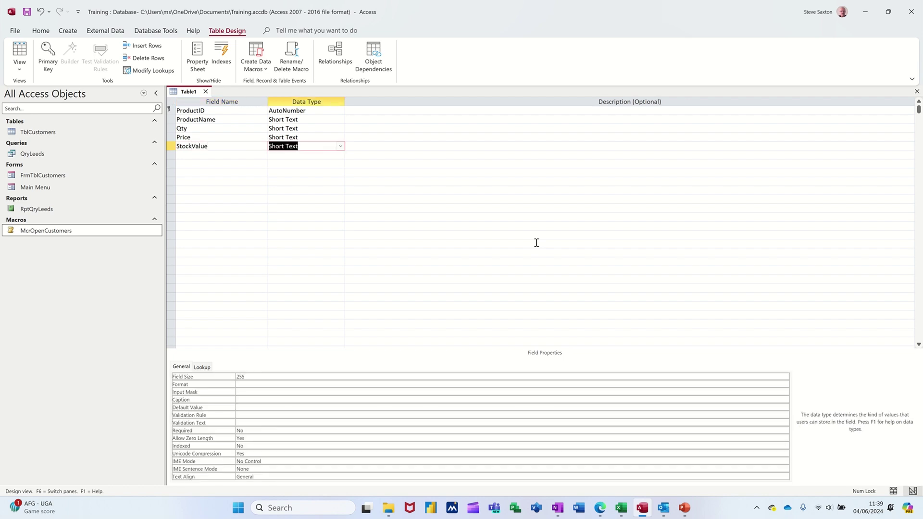
type("calculated")
key("Tab")
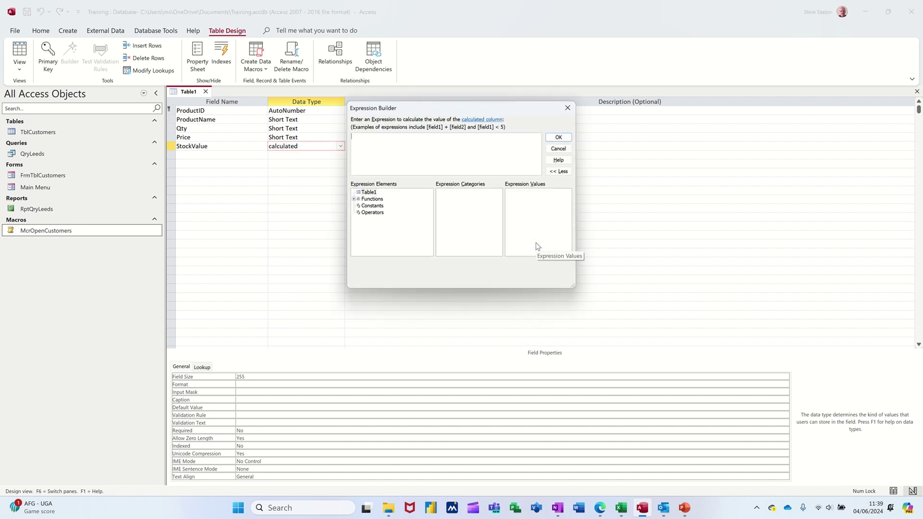
left_click(363, 193)
left_click(354, 199)
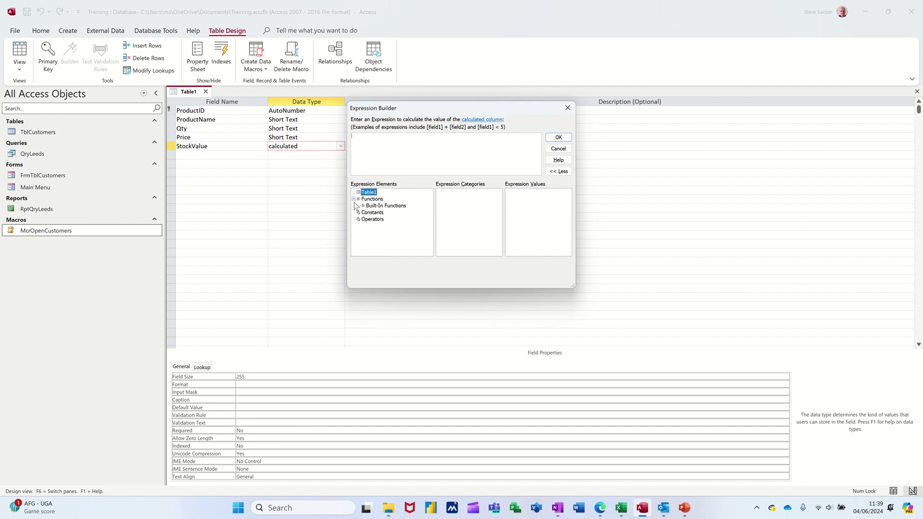
left_click(381, 208)
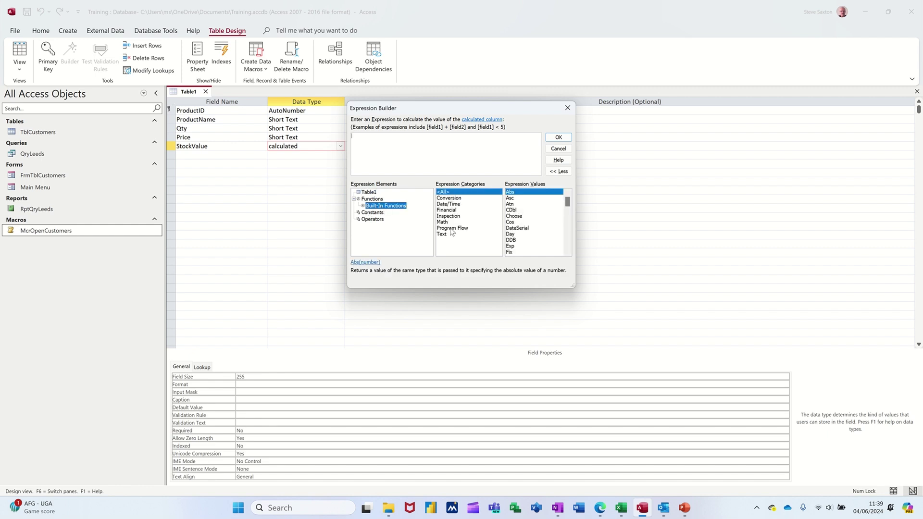
left_click(373, 145)
type("[qty]*[price")
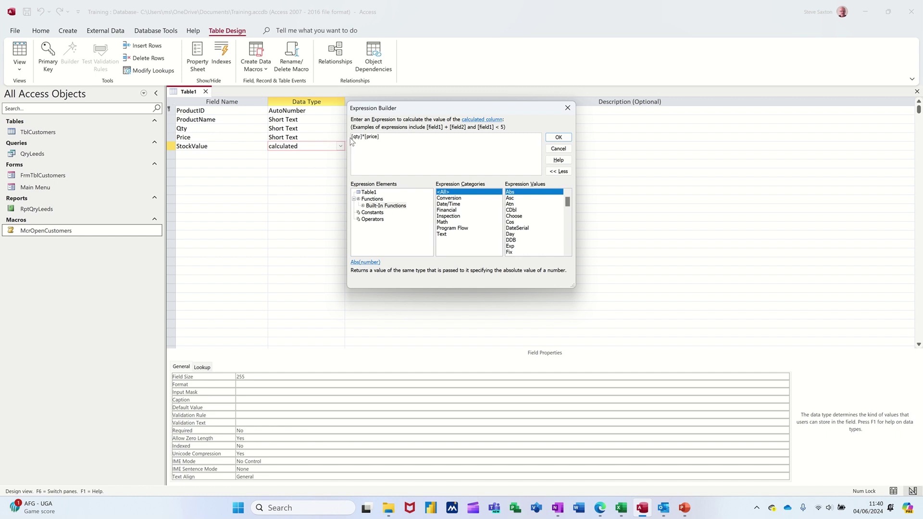
left_click(558, 137)
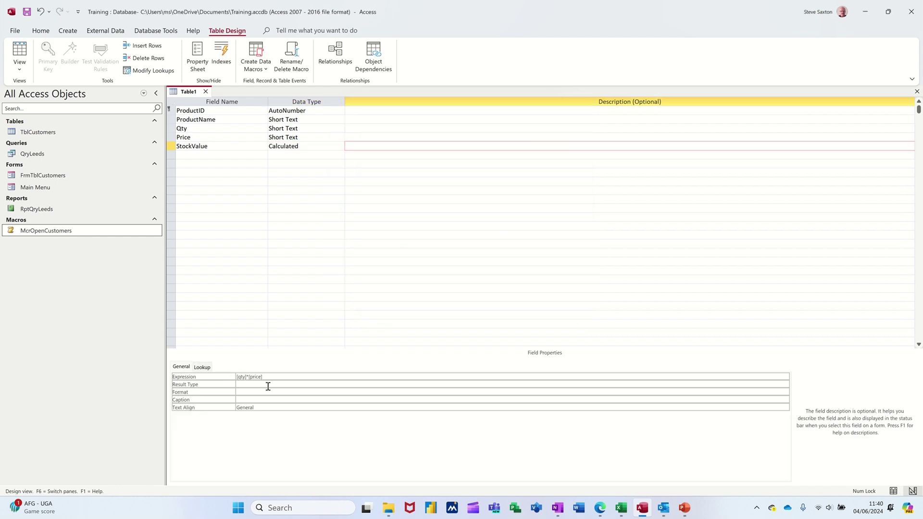
Step: Add a CustomerID field with the Number data type below StockValue
left_click(223, 155)
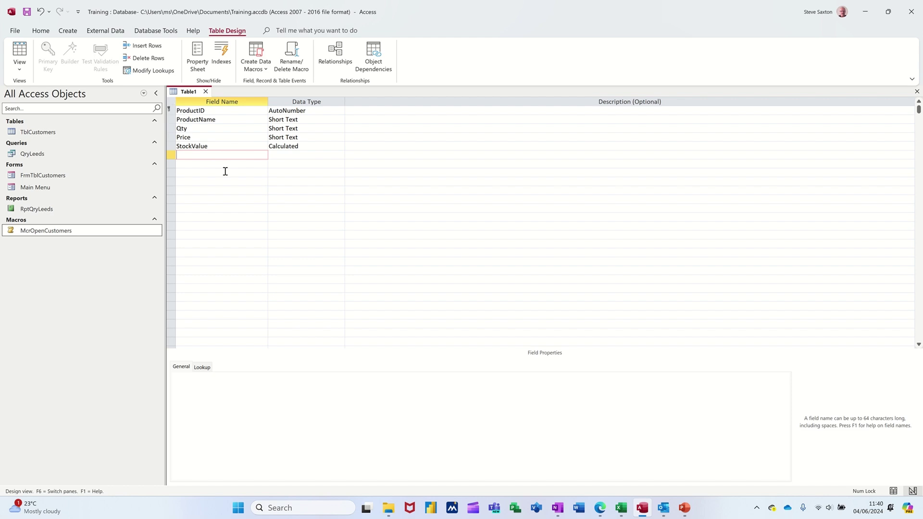
type("Custome")
key("Tab")
type("n")
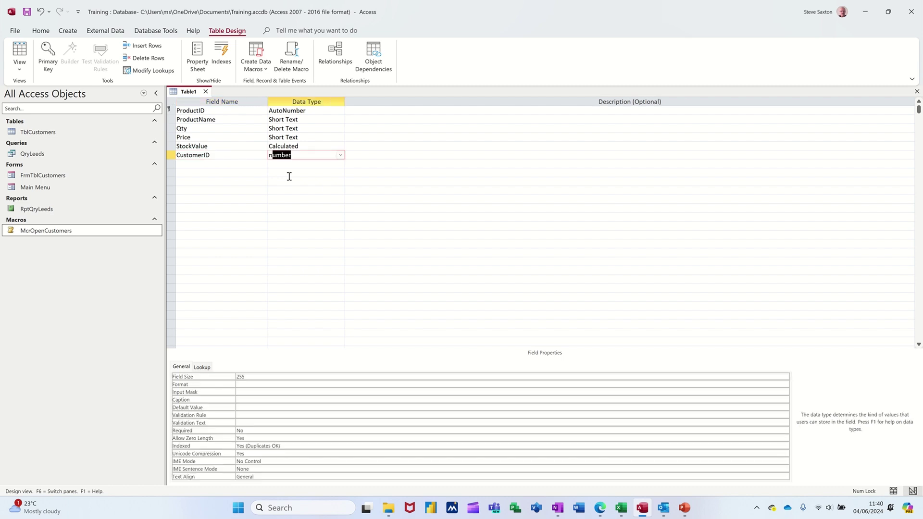
left_click(249, 164)
left_click(248, 154)
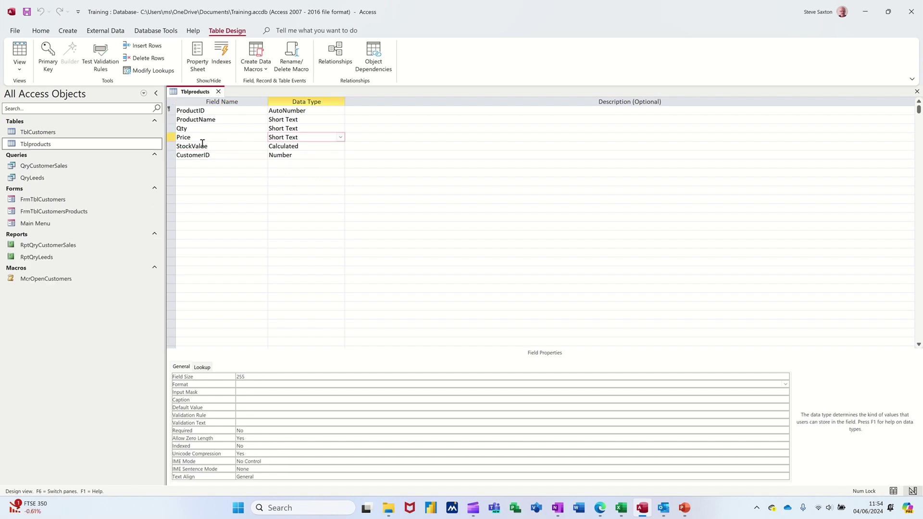
Step: Change the Price field's data type to Currency
left_click(341, 137)
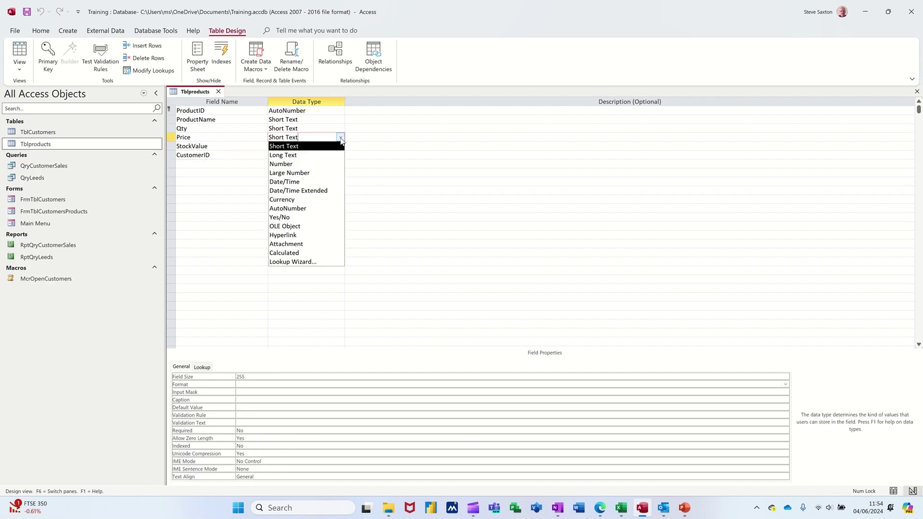
left_click(313, 199)
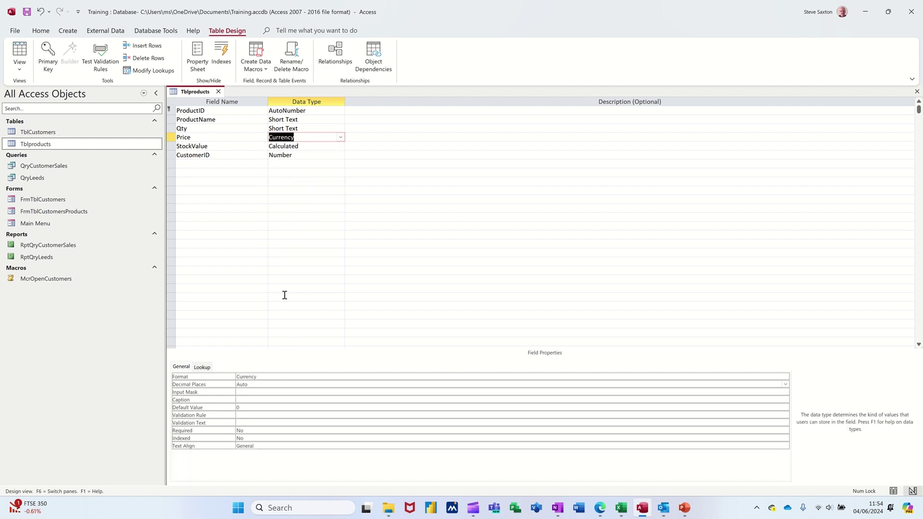
left_click(232, 156)
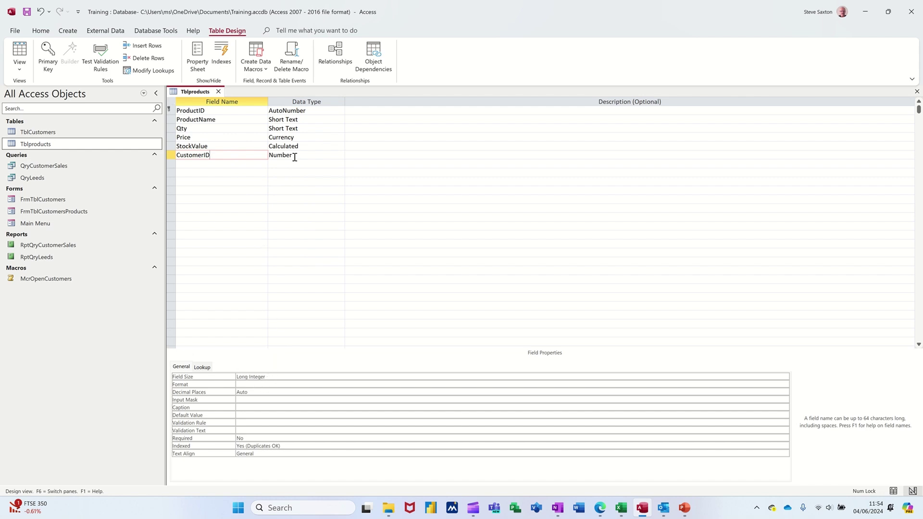
Step: Set the StockValue field's format to Currency and show the Tblproducts table in Datasheet view
left_click(238, 146)
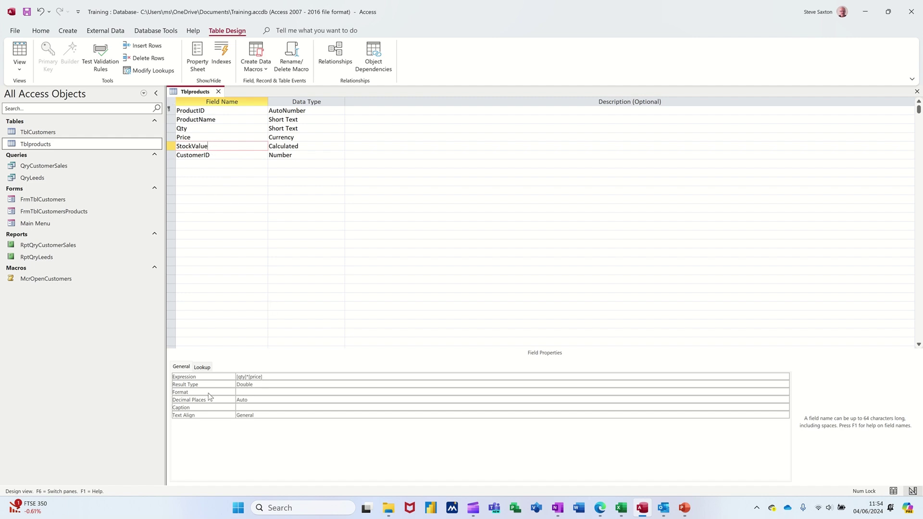
left_click(250, 393)
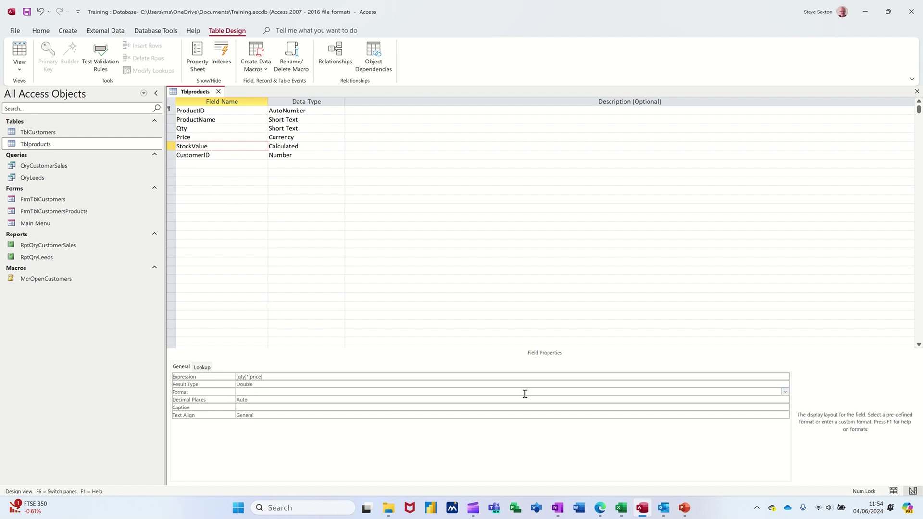
left_click(785, 393)
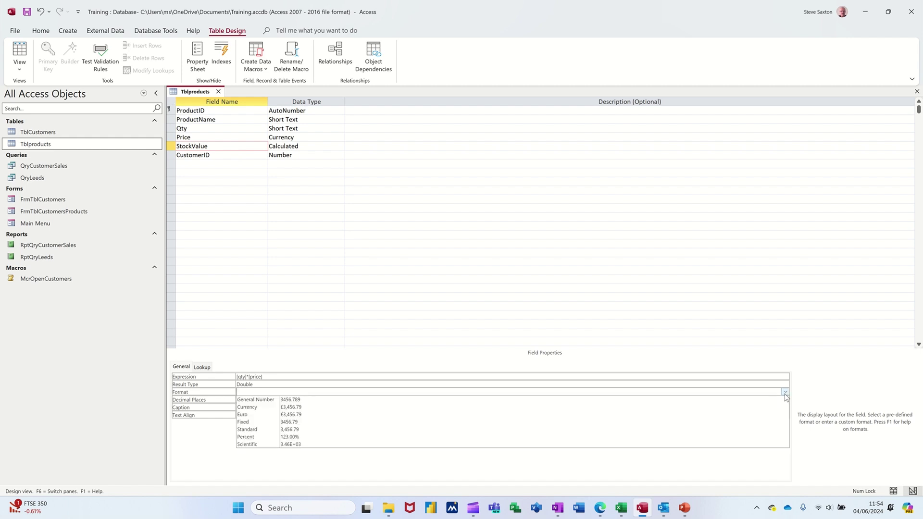
left_click(547, 407)
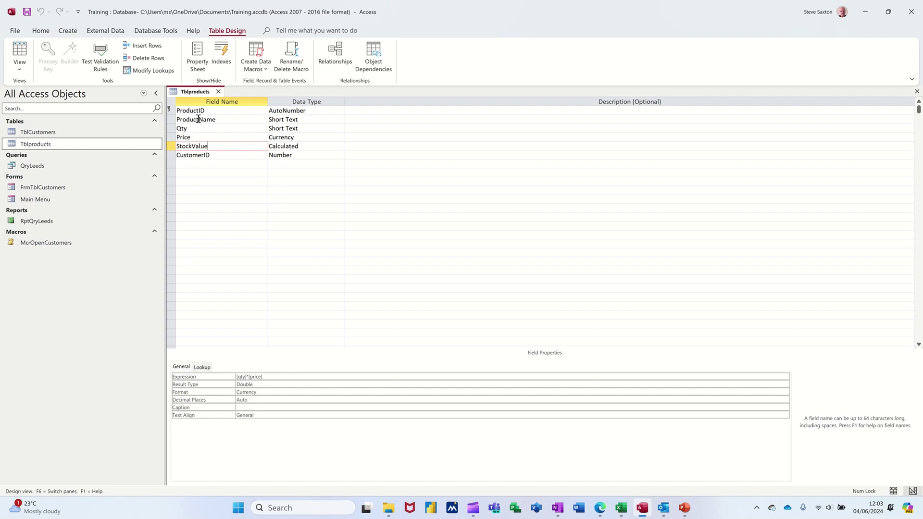
left_click(20, 51)
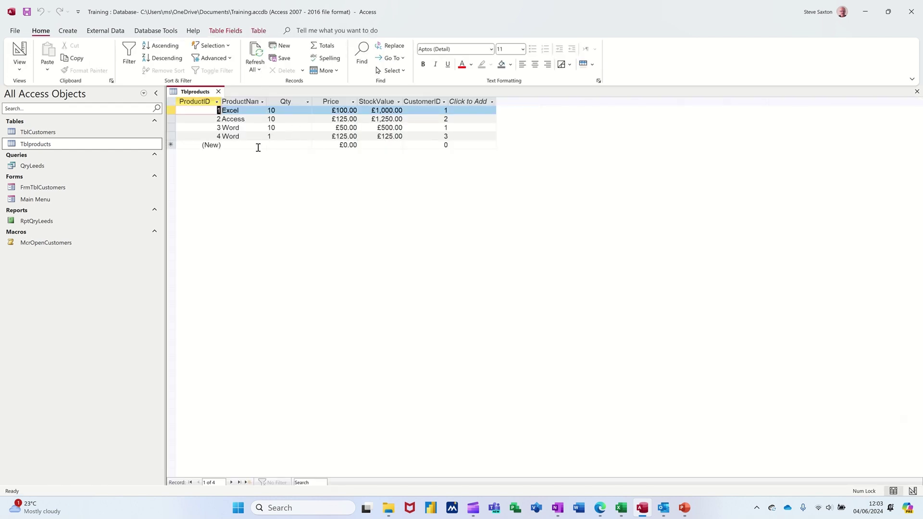
Step: Add a product record to Tblproducts with name Excel, quantity 5, price 100 and CustomerID 1
left_click(239, 144)
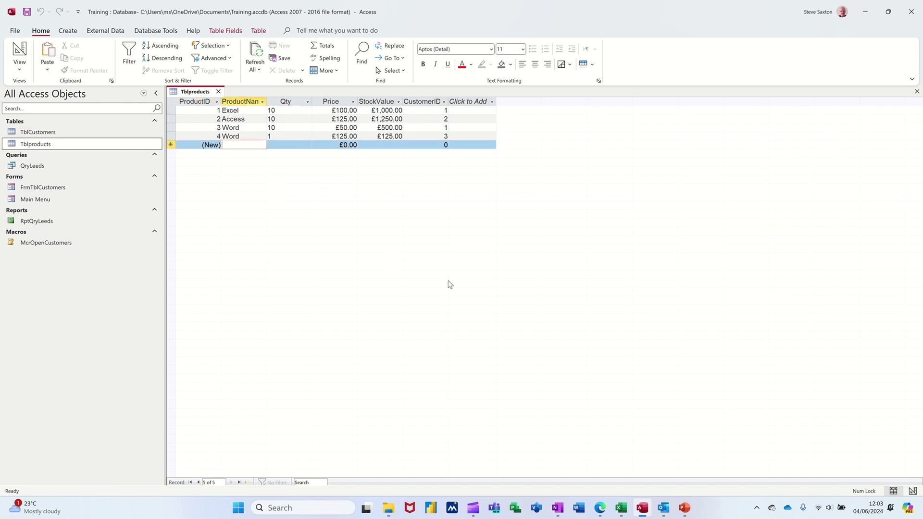
type("Exce")
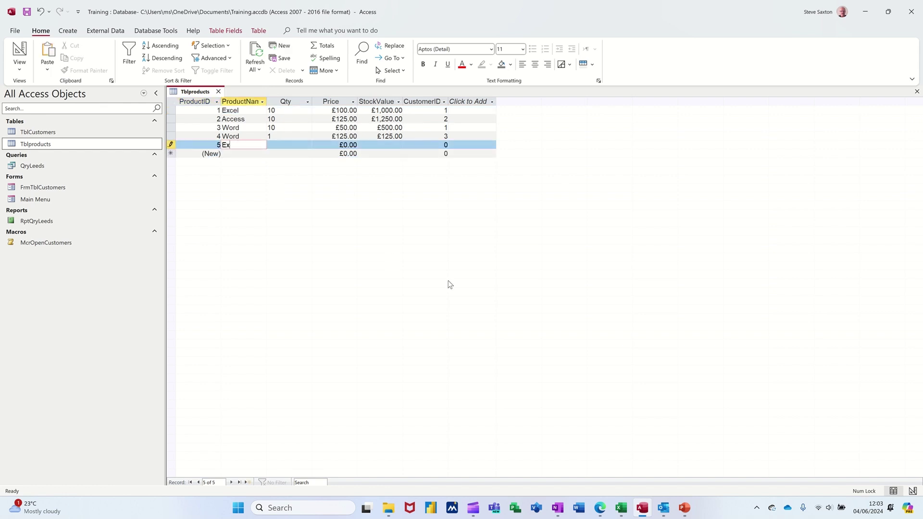
key("Tab")
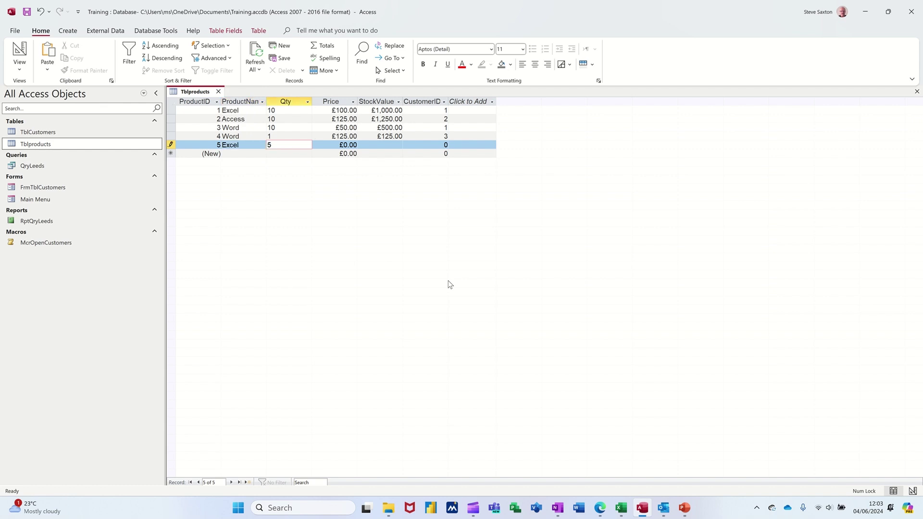
key("Tab")
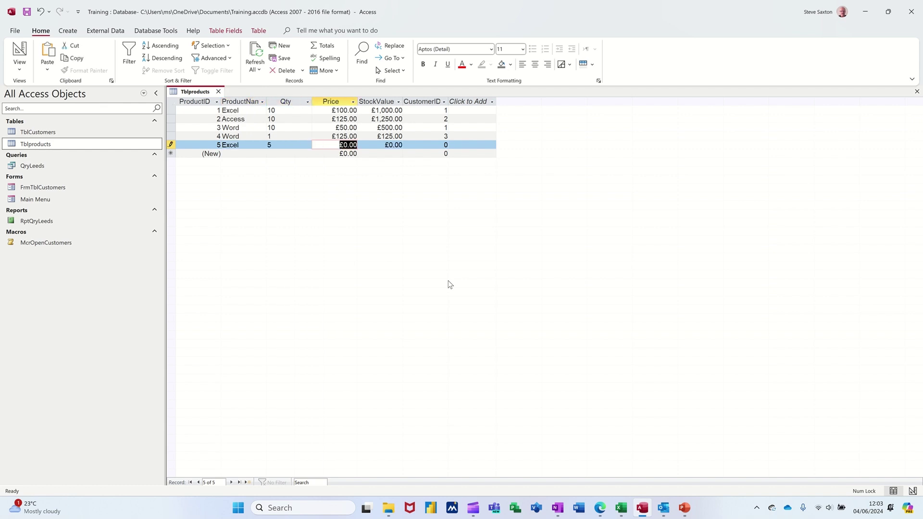
type("100")
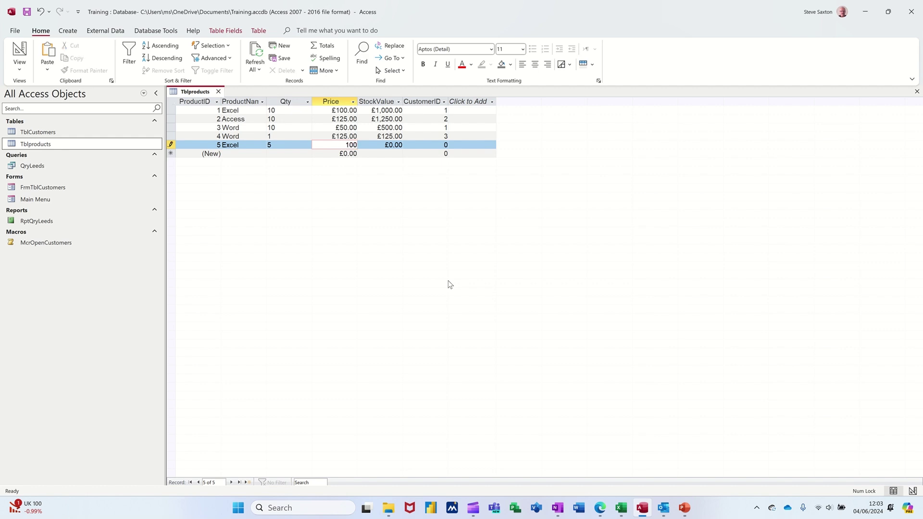
key("Tab")
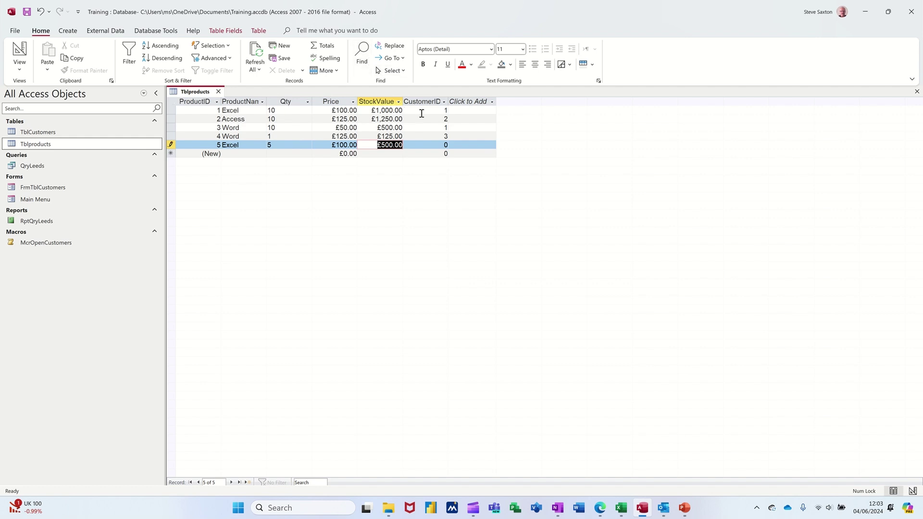
left_click(445, 144)
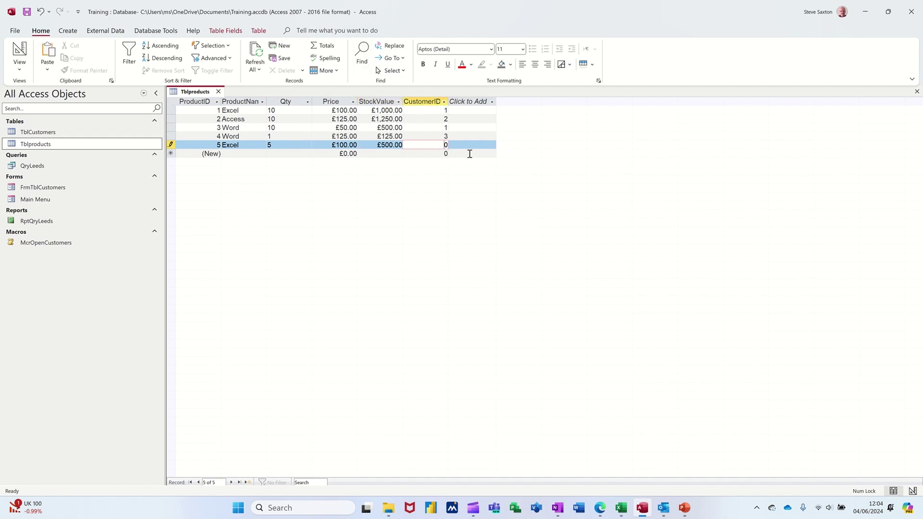
double_click(446, 145)
type("1")
left_click(416, 136)
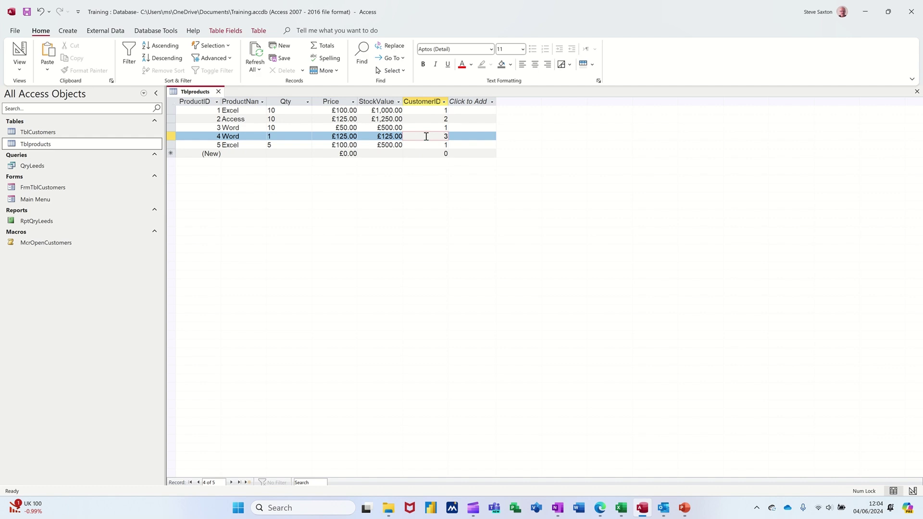
left_click(245, 143)
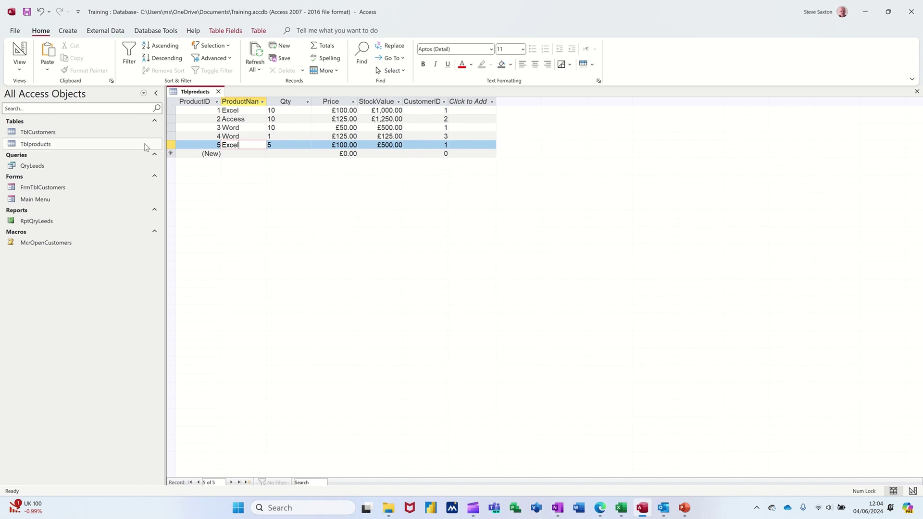
left_click(87, 143)
left_click(234, 144)
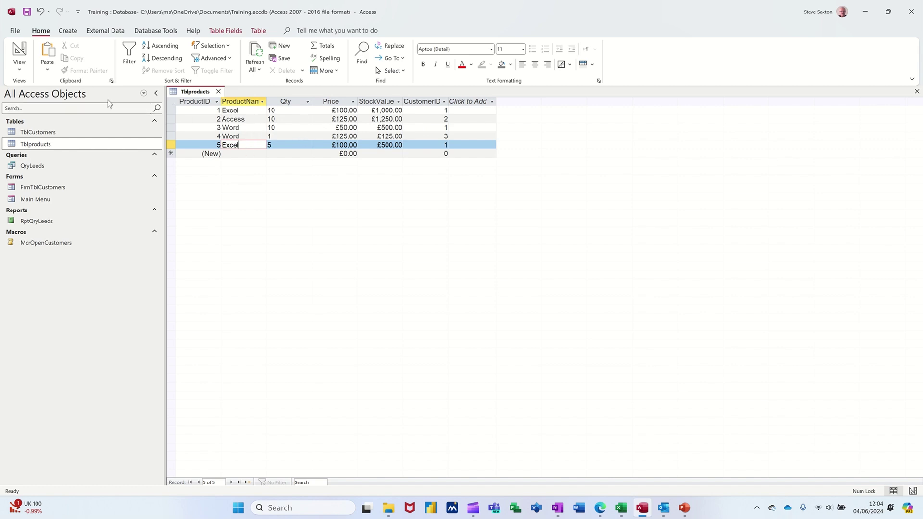
Step: In Design view, set the CustomerID field's lookup display control to Combo Box with TblCustomers as the row source
left_click(21, 54)
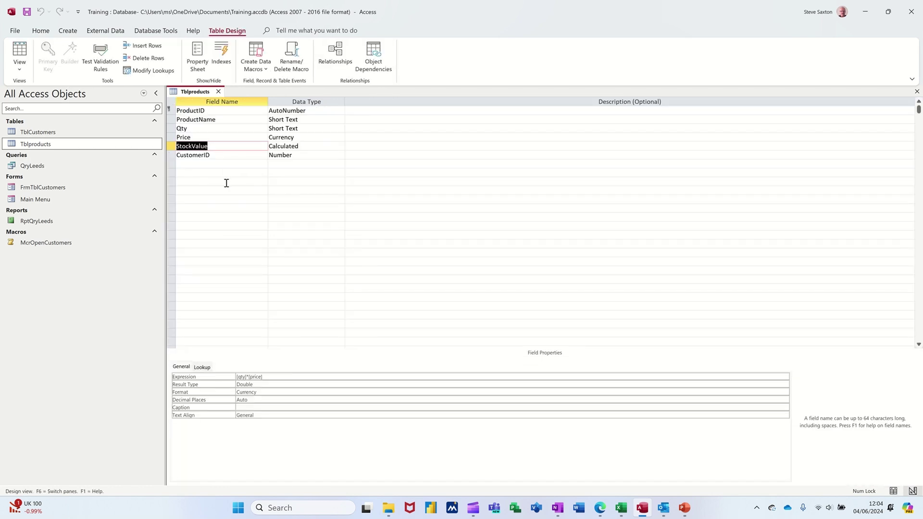
left_click(222, 153)
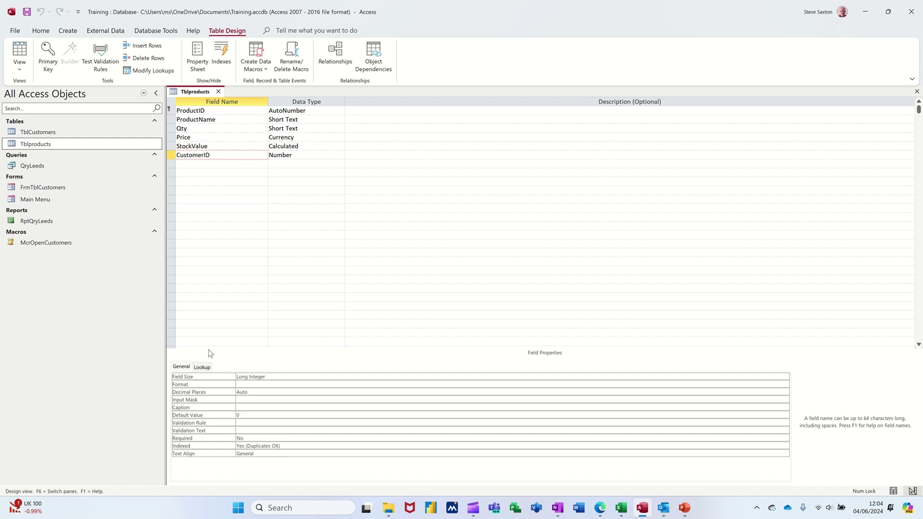
left_click(202, 366)
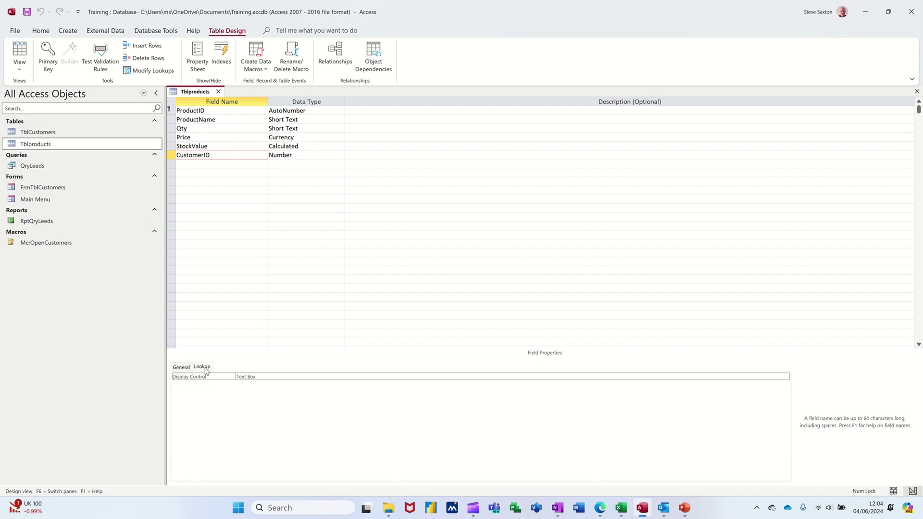
left_click(786, 377)
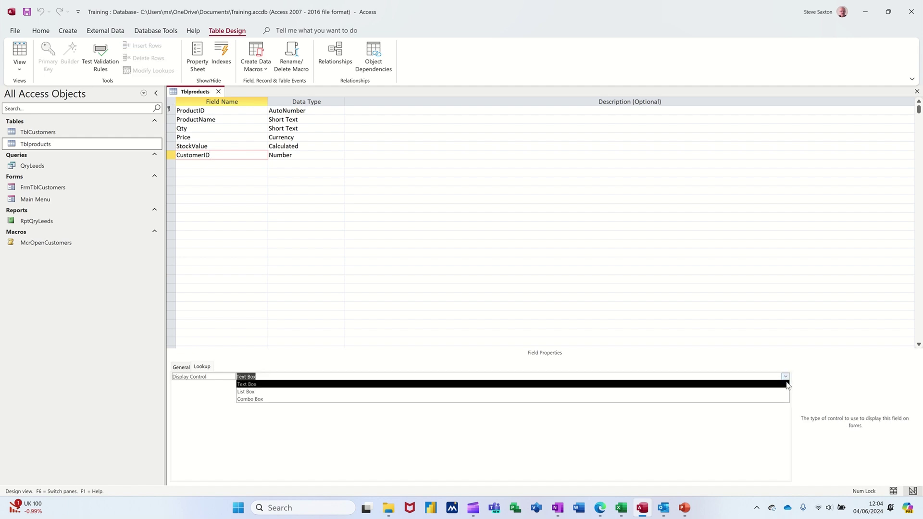
left_click(727, 400)
left_click(282, 387)
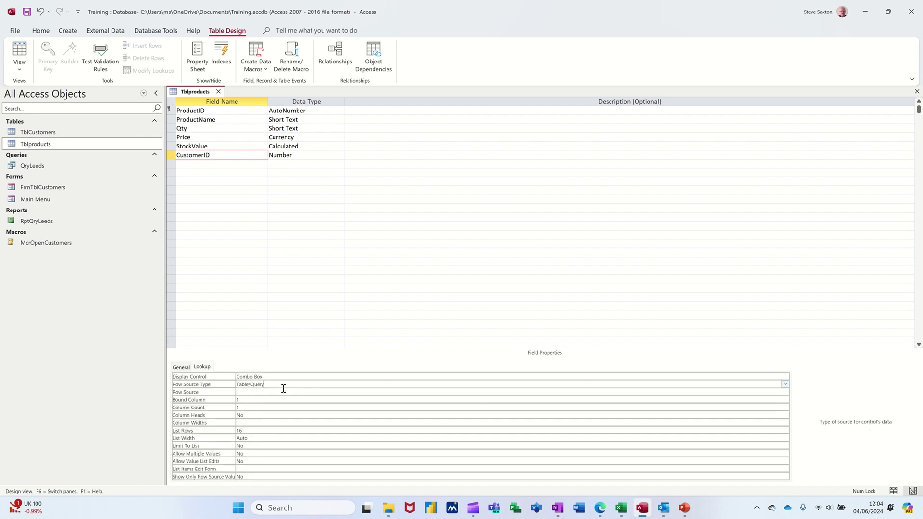
left_click(273, 393)
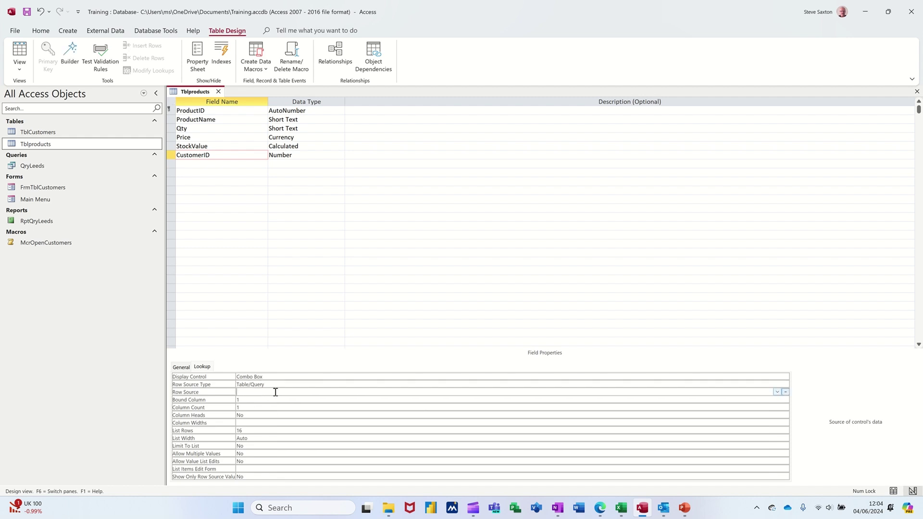
left_click(778, 392)
left_click(719, 407)
Step: Set the CustomerID lookup's column count to 4, column widths to 2 cm and list width to 10 cm
left_click(246, 407)
key("BackSpace")
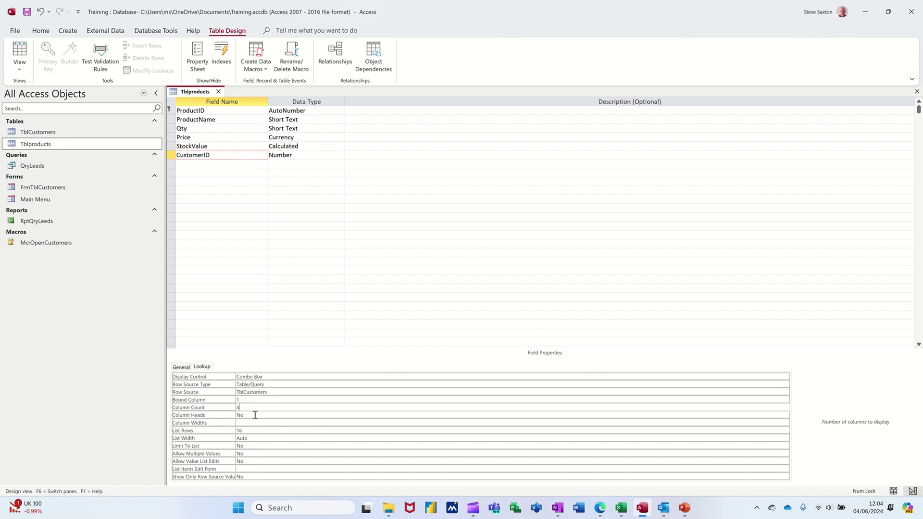
left_click(263, 422)
type("2")
double_click(262, 437)
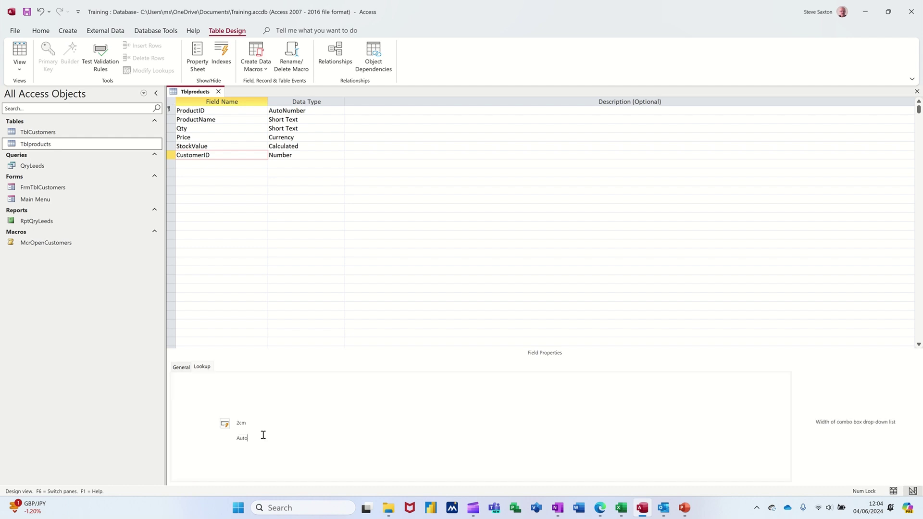
type("10")
left_click(295, 453)
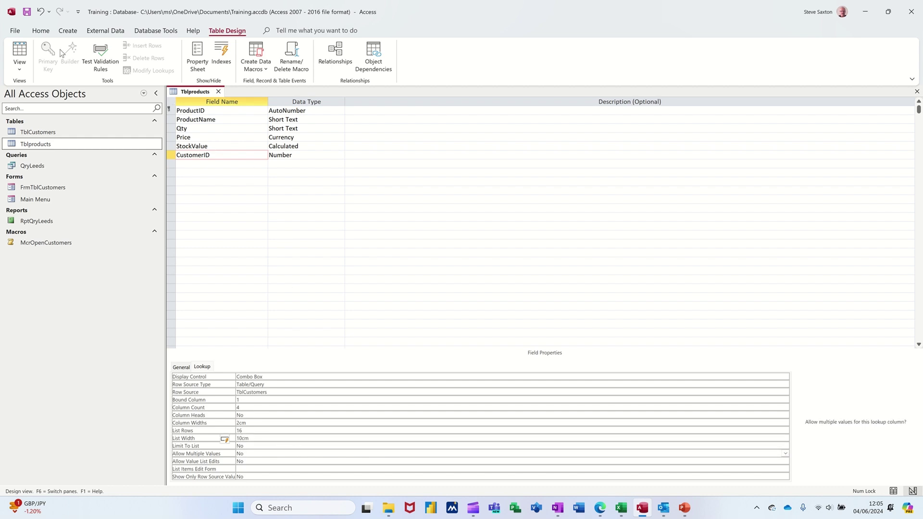
Step: Save the table design and show the CustomerID choices for the fourth product record in Datasheet view
left_click(28, 16)
left_click(19, 50)
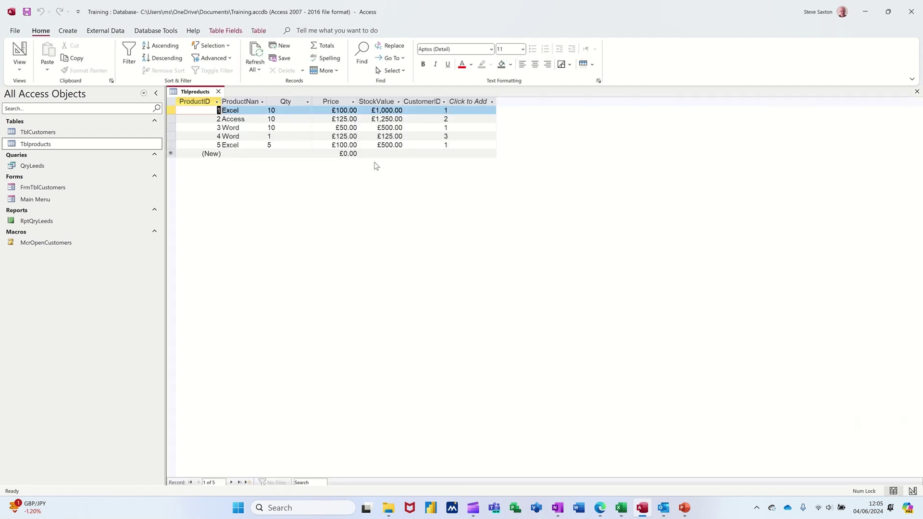
left_click(433, 139)
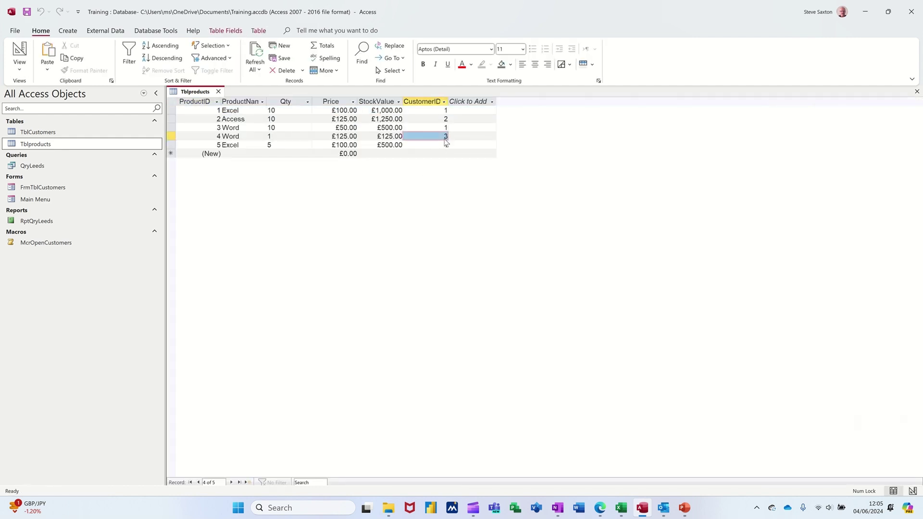
left_click(445, 141)
left_click(445, 138)
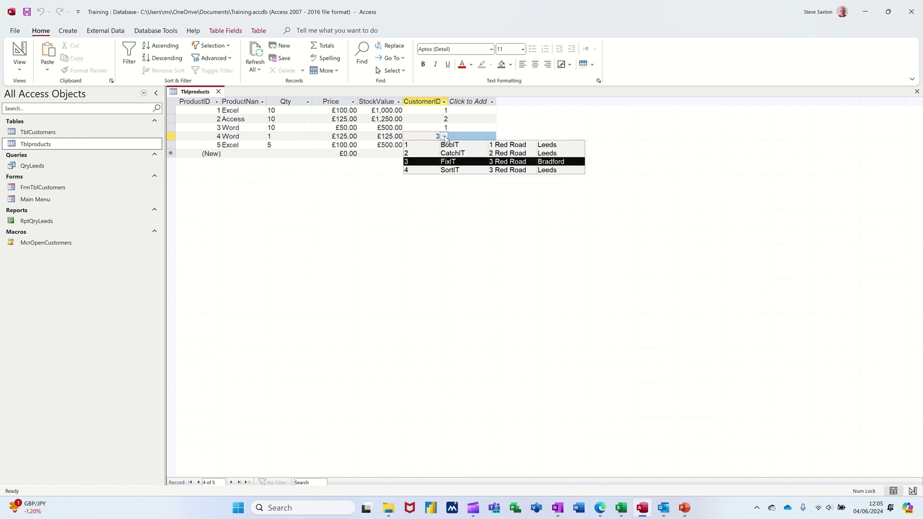
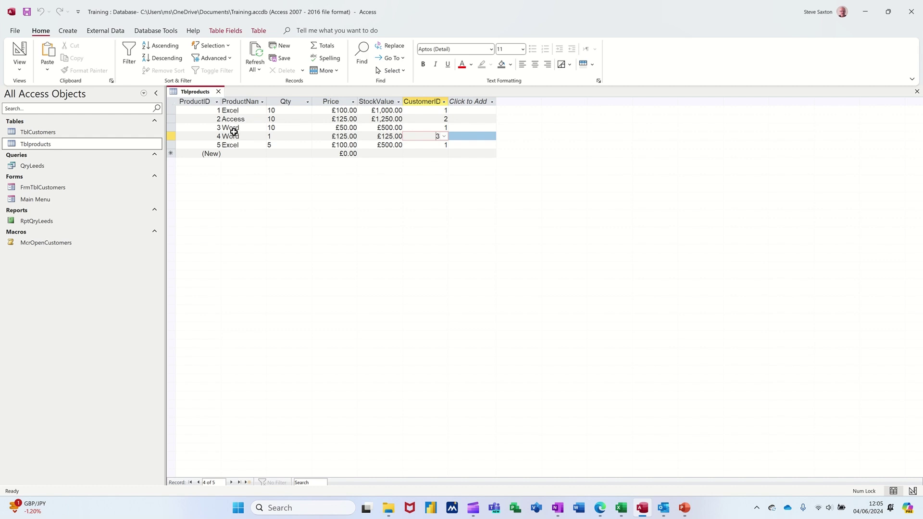
Step: In Design view, set the ProductName field's lookup display control to Combo Box and its row source type to Value List
left_click(29, 58)
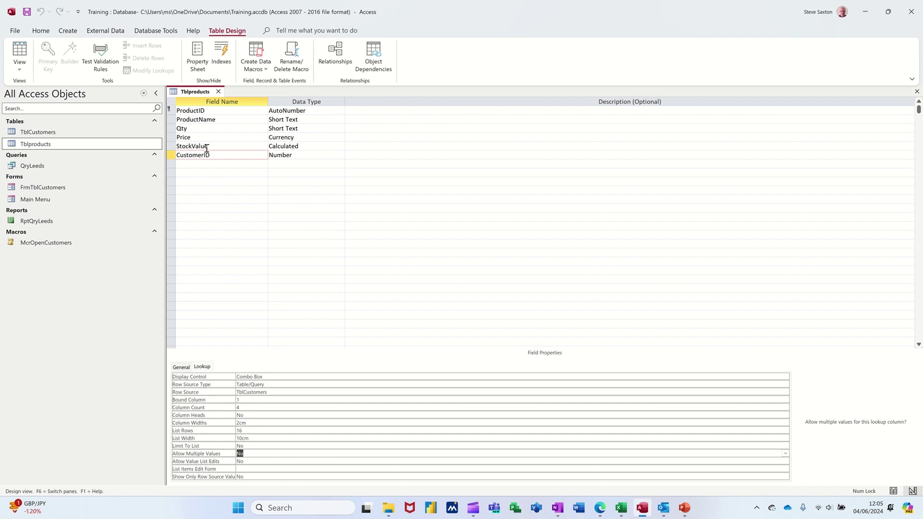
left_click(229, 120)
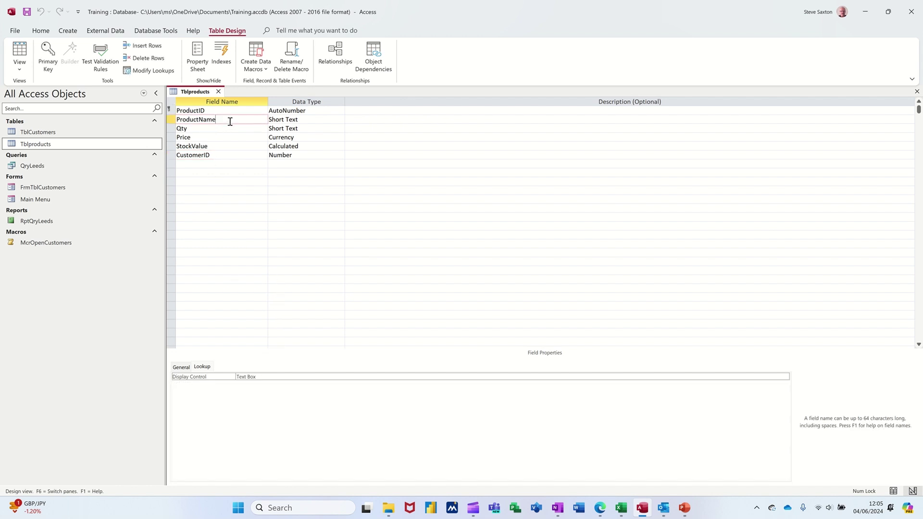
left_click(785, 377)
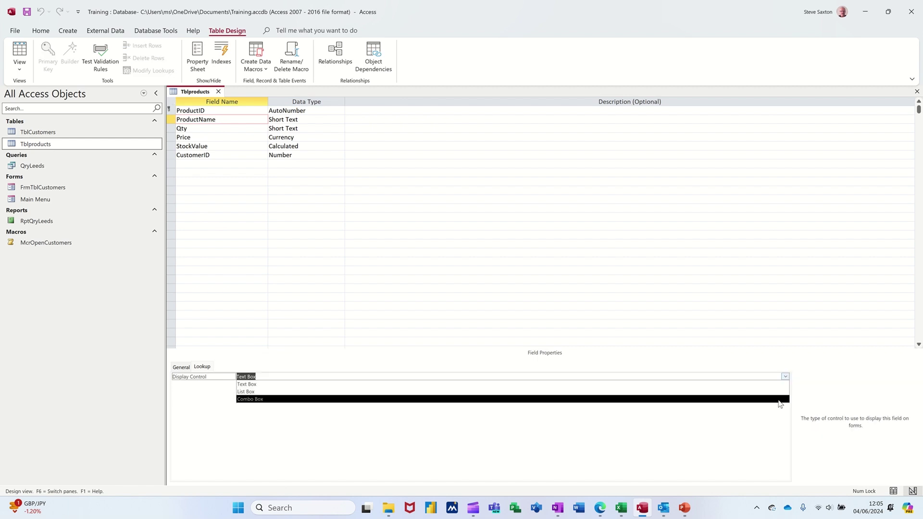
left_click(779, 399)
left_click(373, 385)
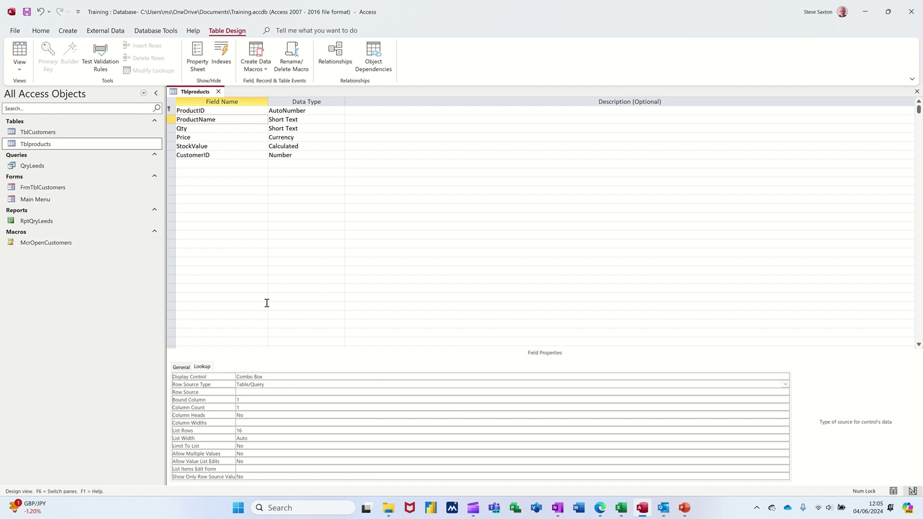
left_click(784, 384)
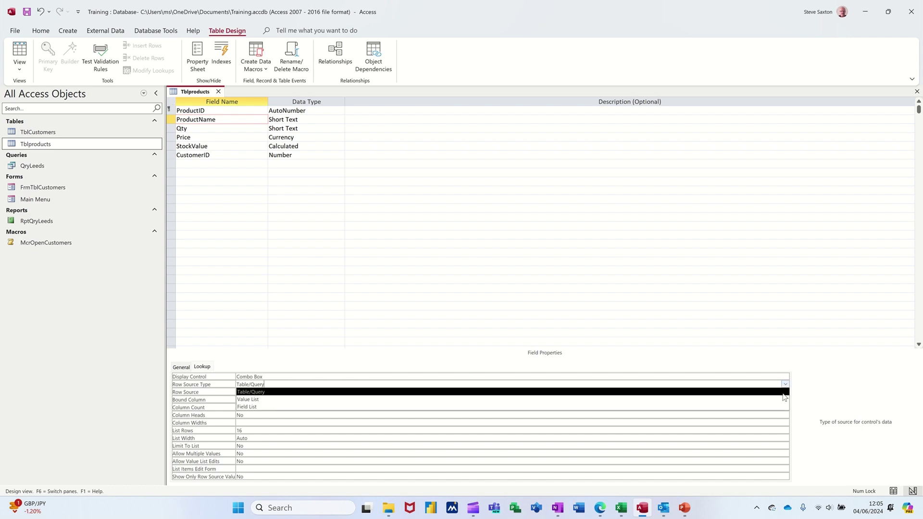
left_click(772, 399)
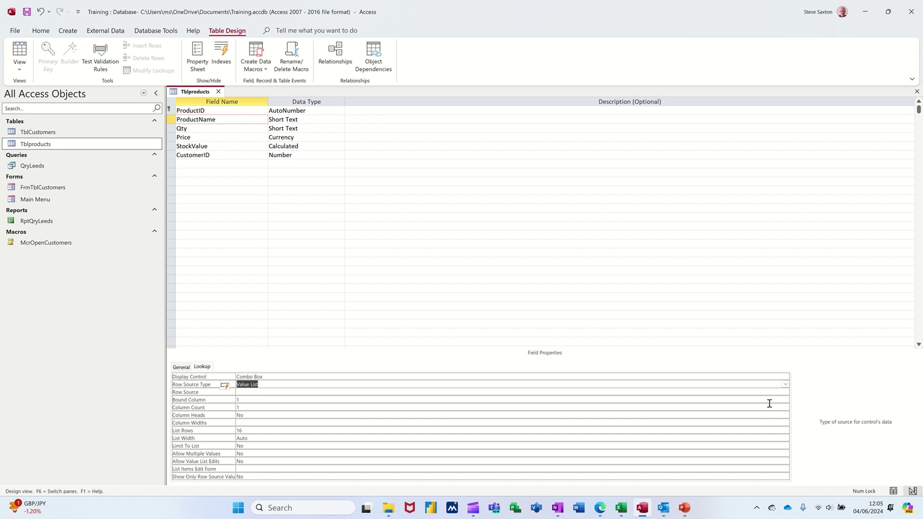
Step: Set the ProductName lookup's row source to Excel;Access;Word;Project;Visio
left_click(258, 392)
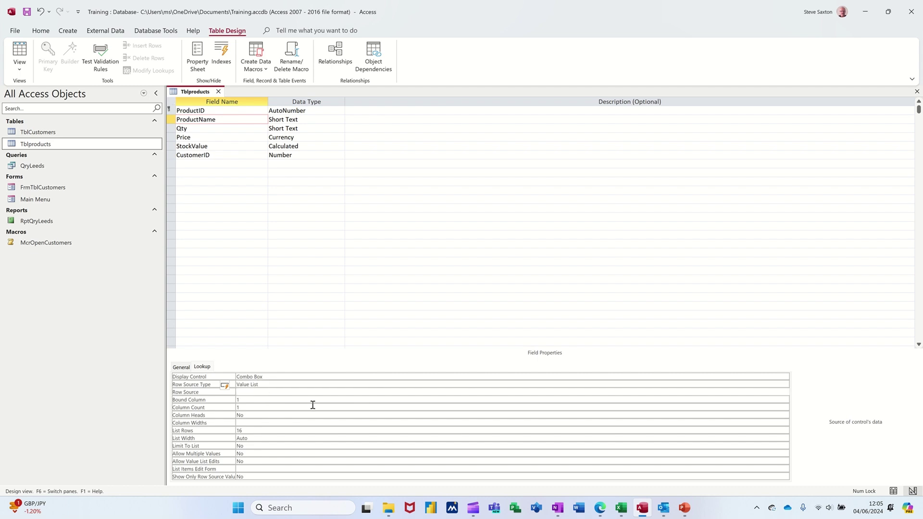
type("E")
type("xcel;Access;Word;Project;Visio")
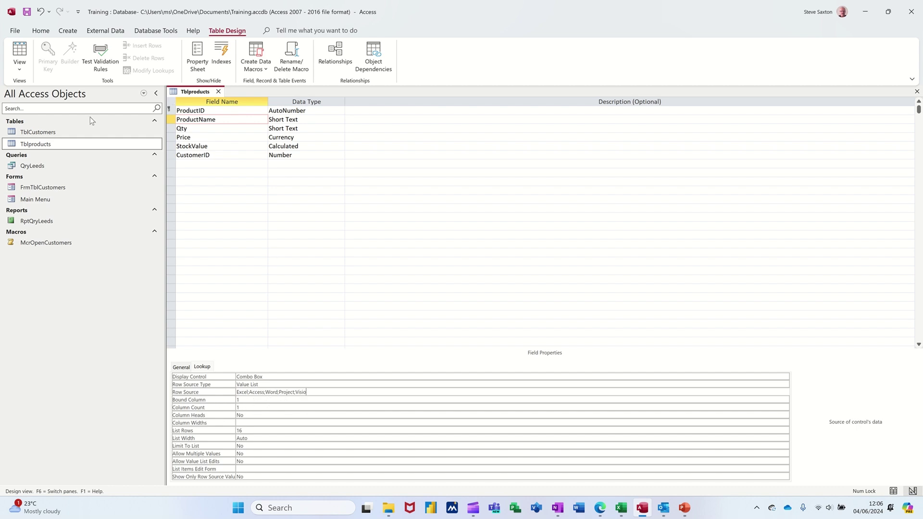
Step: Save the table design and show the ProductName choices for the fifth product record in Datasheet view
left_click(27, 13)
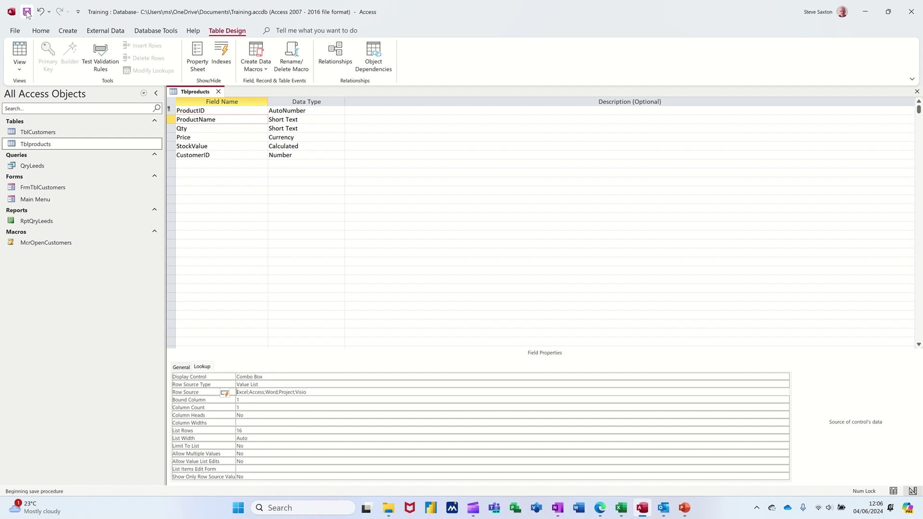
left_click(20, 50)
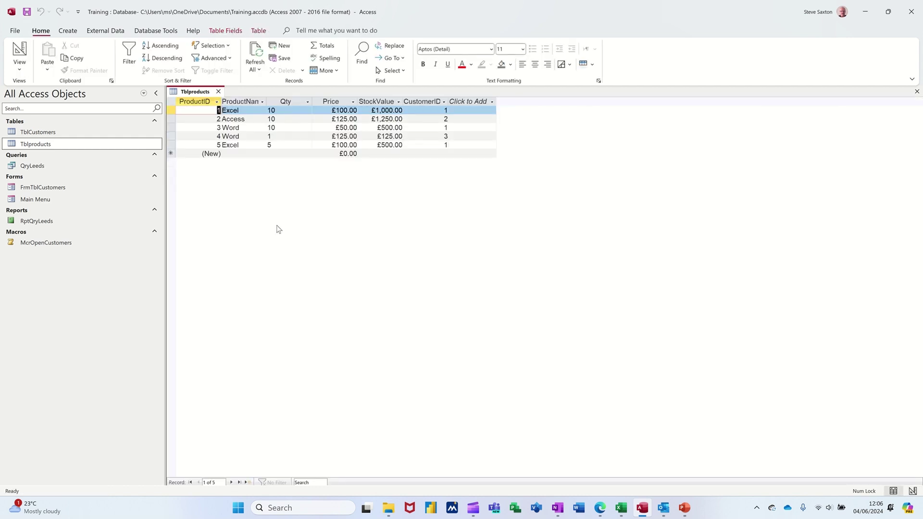
left_click(249, 146)
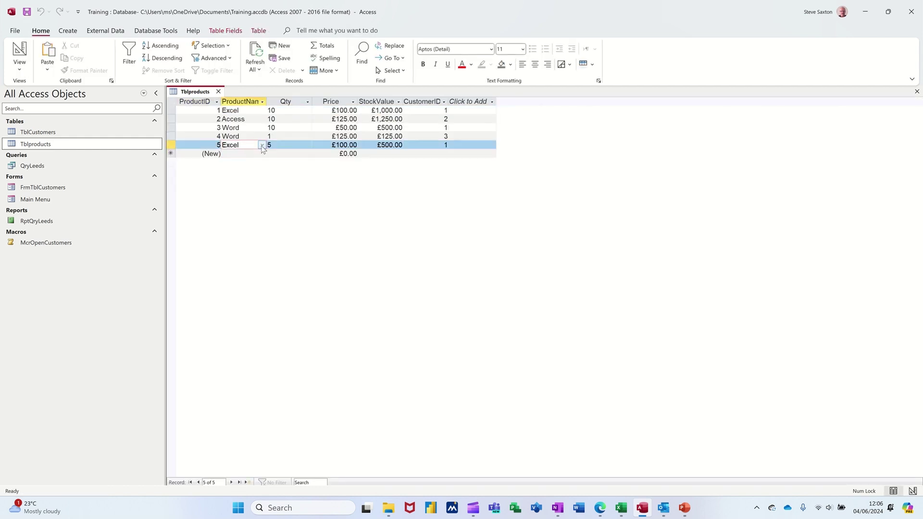
left_click(262, 146)
left_click(262, 147)
Step: In Design view, turn on Limit To List for the ProductName lookup, save the table design and return to Datasheet view
left_click(20, 49)
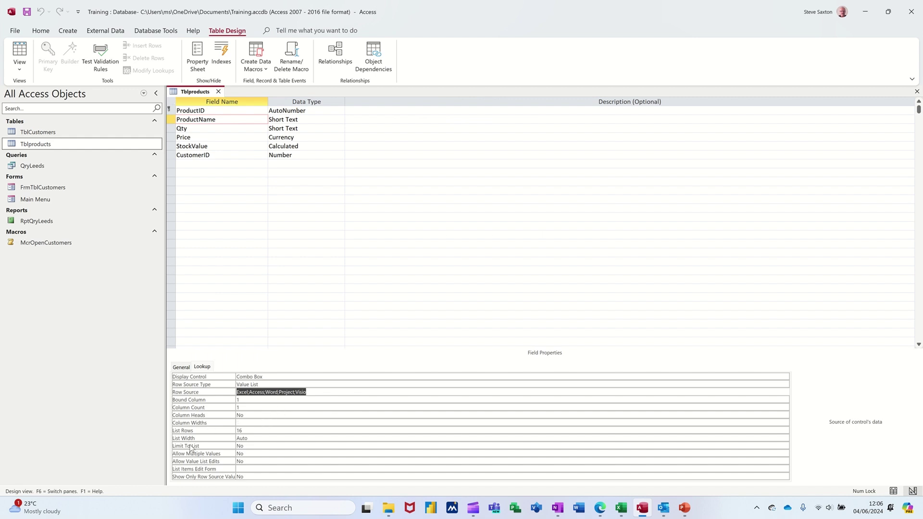
left_click(249, 447)
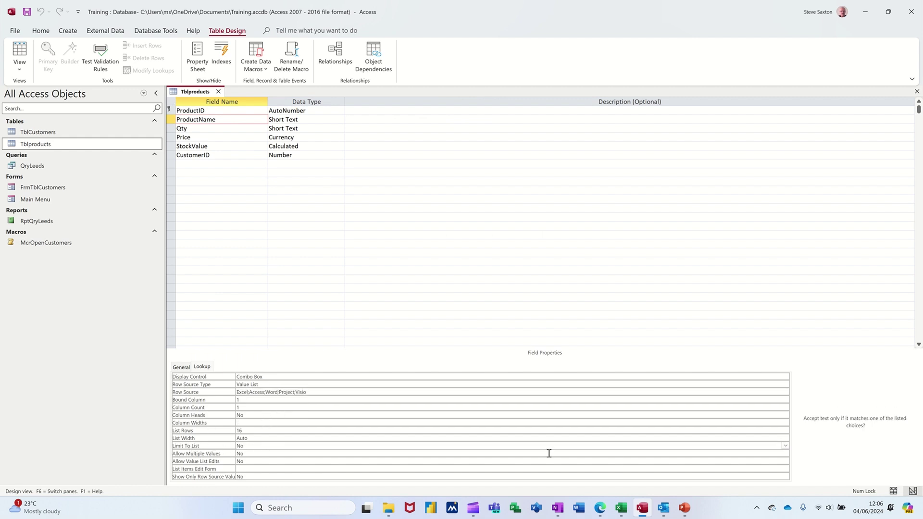
left_click(784, 446)
left_click(773, 454)
left_click(27, 12)
left_click(19, 53)
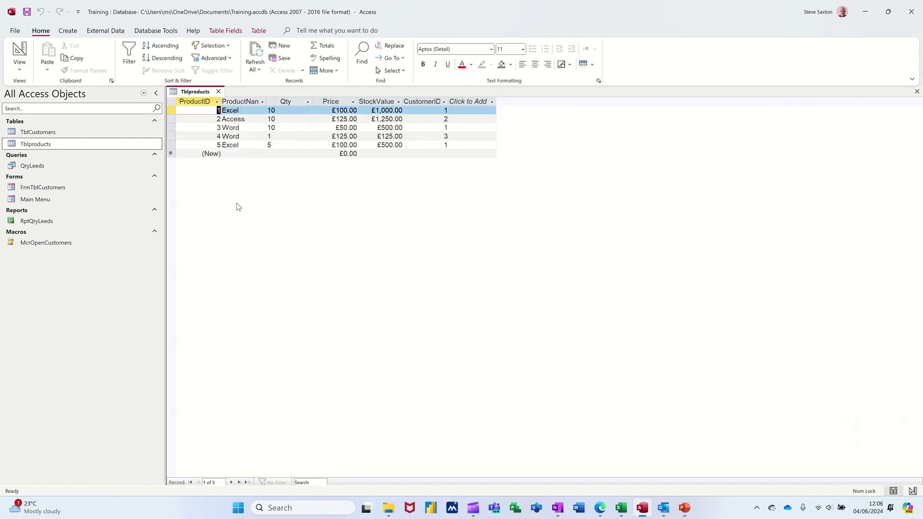
Step: Add a product record for Project, chosen from the ProductName list, with quantity 12 and price £25
left_click(247, 152)
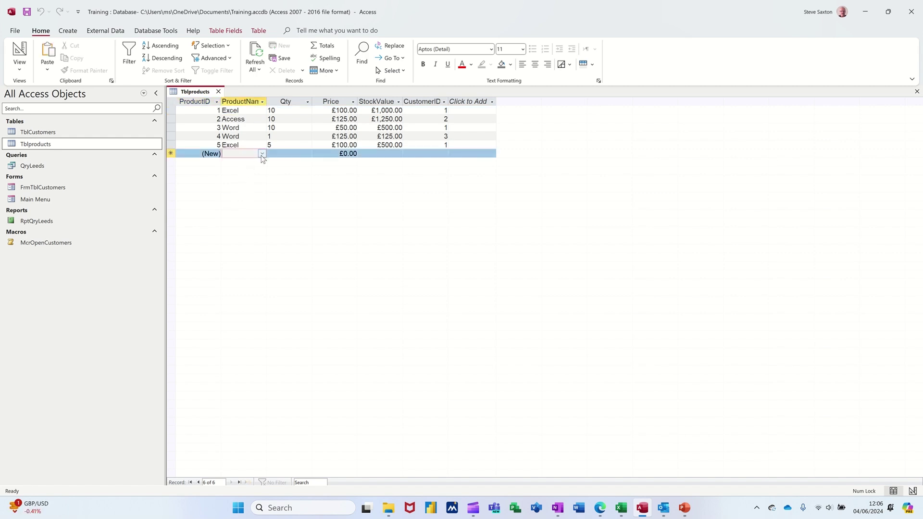
left_click(262, 154)
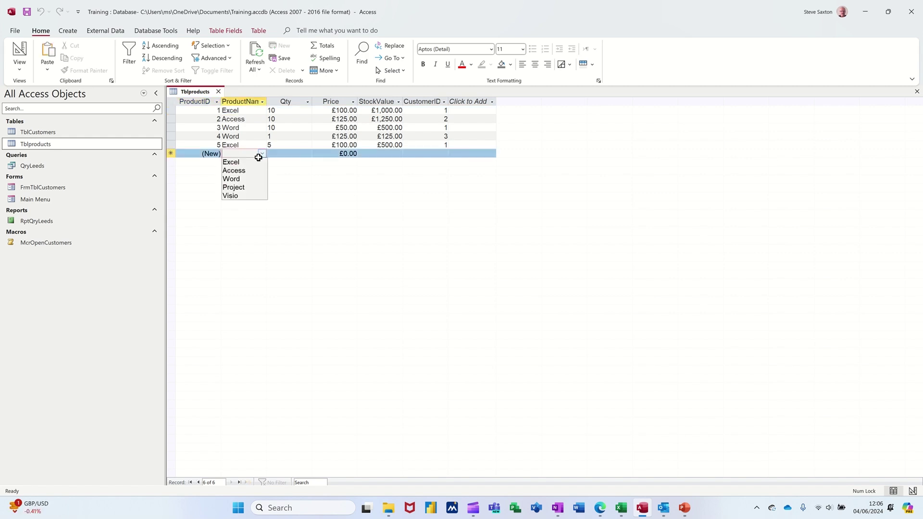
left_click(253, 188)
left_click(295, 153)
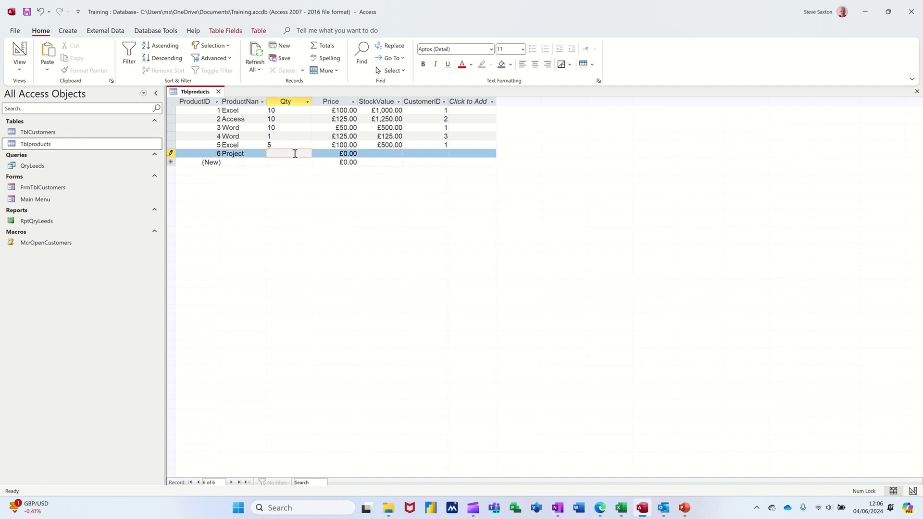
type("12")
key("Tab")
type("2")
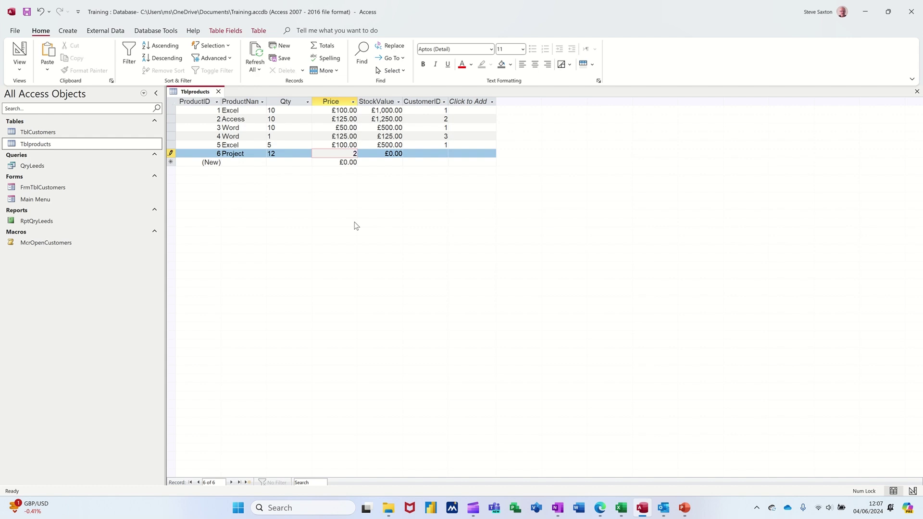
type("5")
key("Tab")
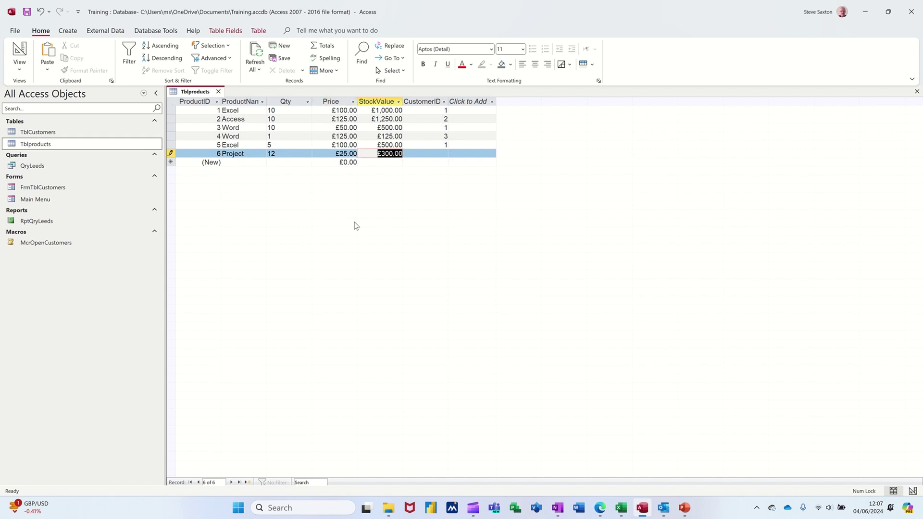
Step: Assign CustomerID 1 (BobIT) to the new Project record from the lookup list and close the Tblproducts table
key("Tab")
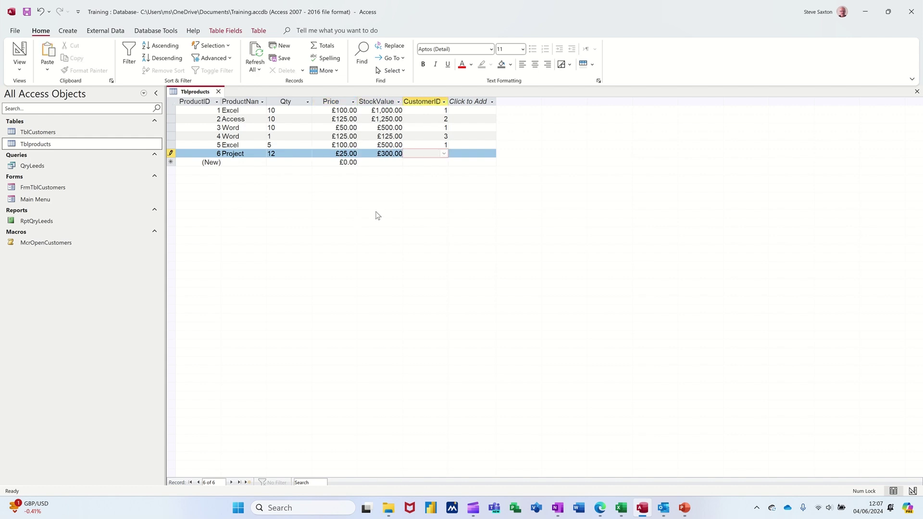
left_click(444, 154)
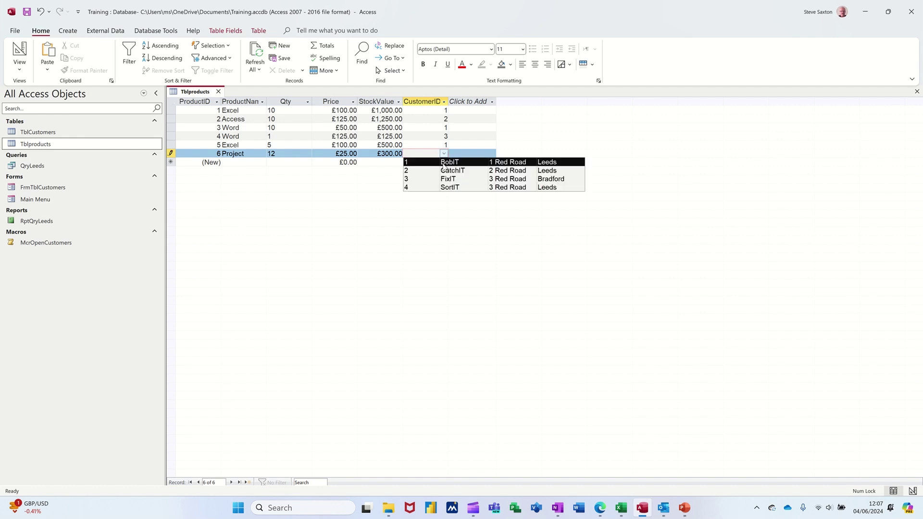
left_click(443, 163)
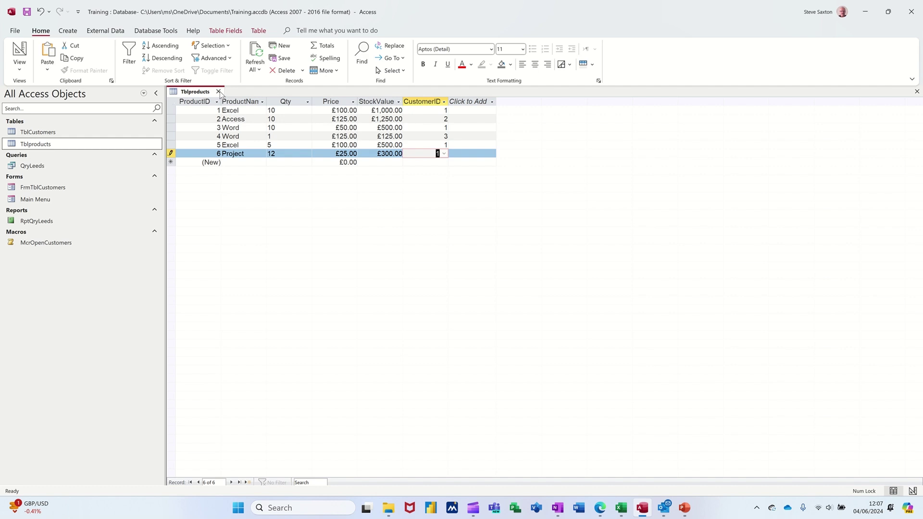
key("Tab")
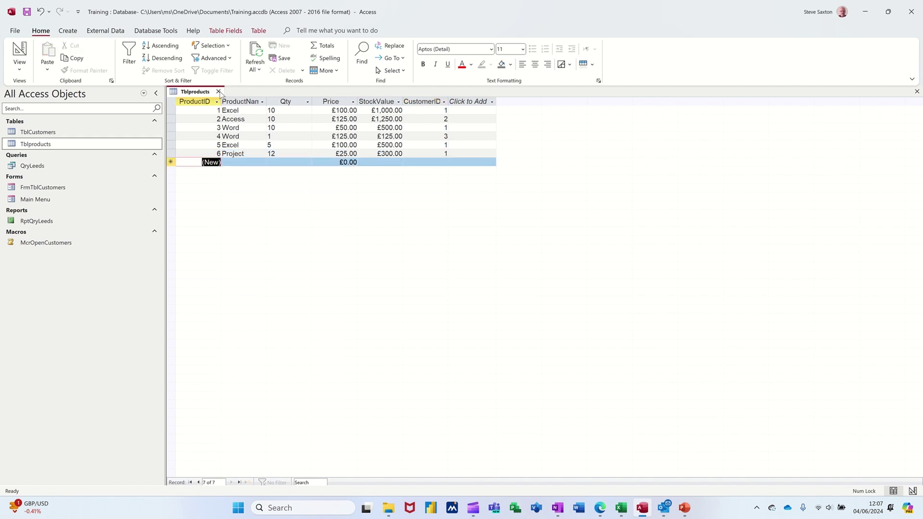
left_click(218, 92)
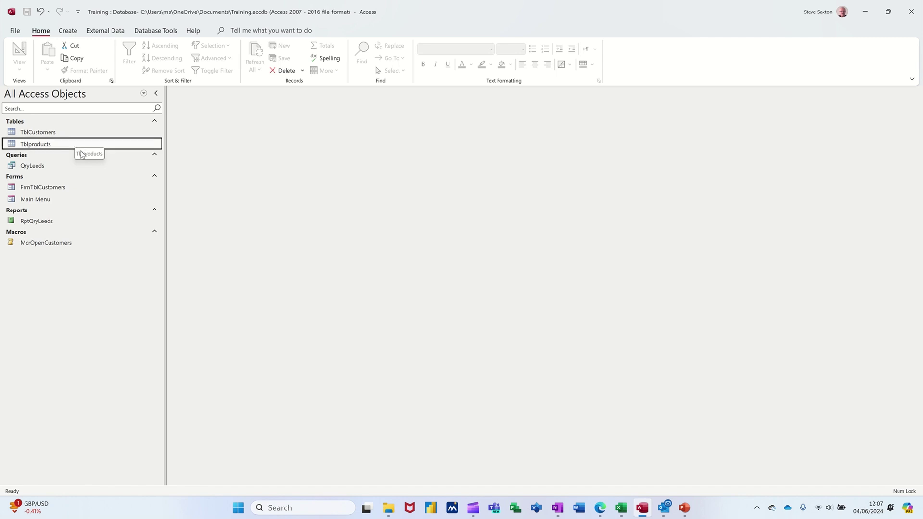
Step: Delete the relationship between TblCustomers and Tblproducts, remove both tables from the Relationships layout and save it
left_click(151, 32)
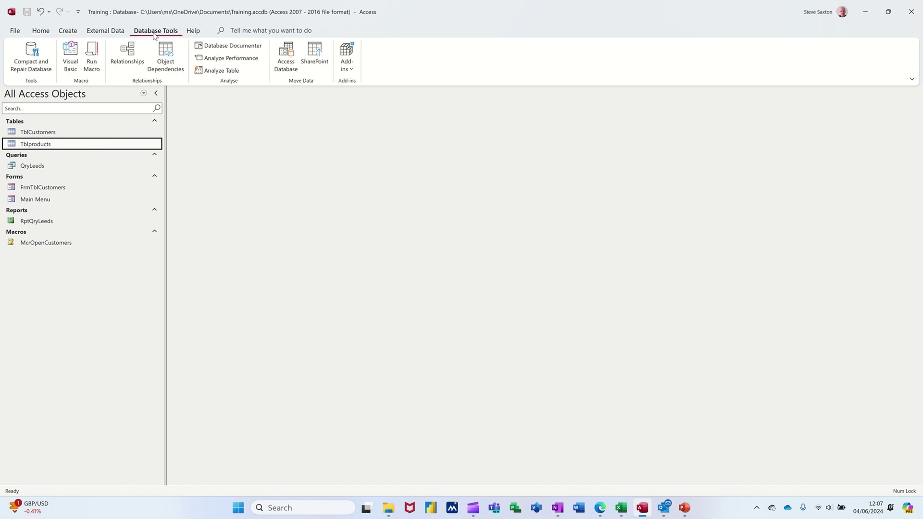
left_click(136, 62)
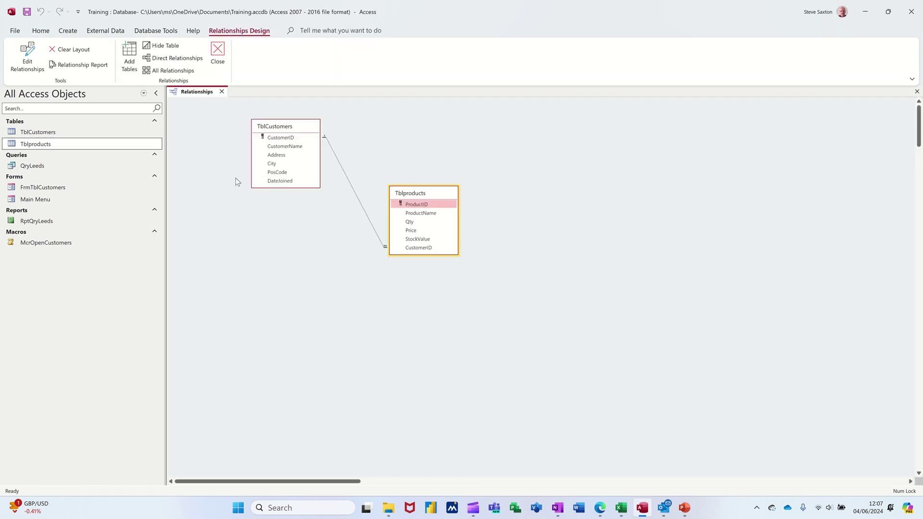
left_click(345, 174)
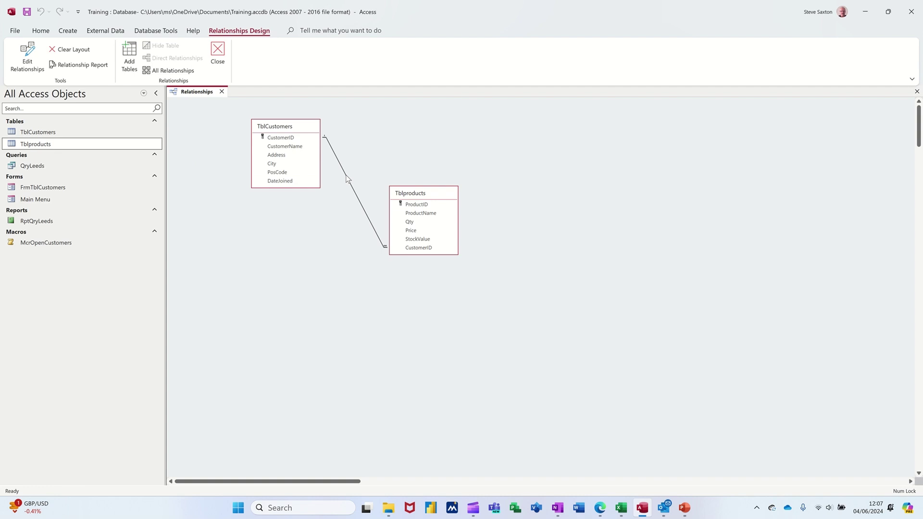
key("Delete")
left_click(444, 280)
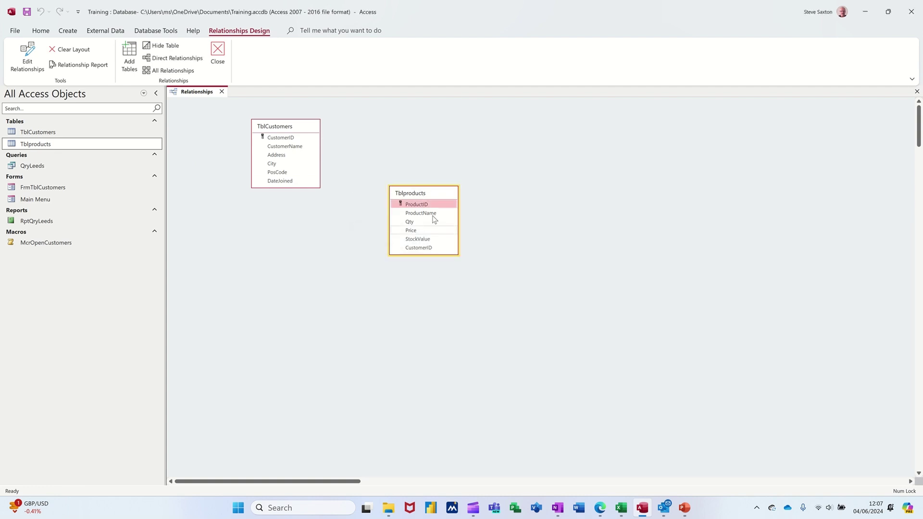
key("Delete")
key("Delete")
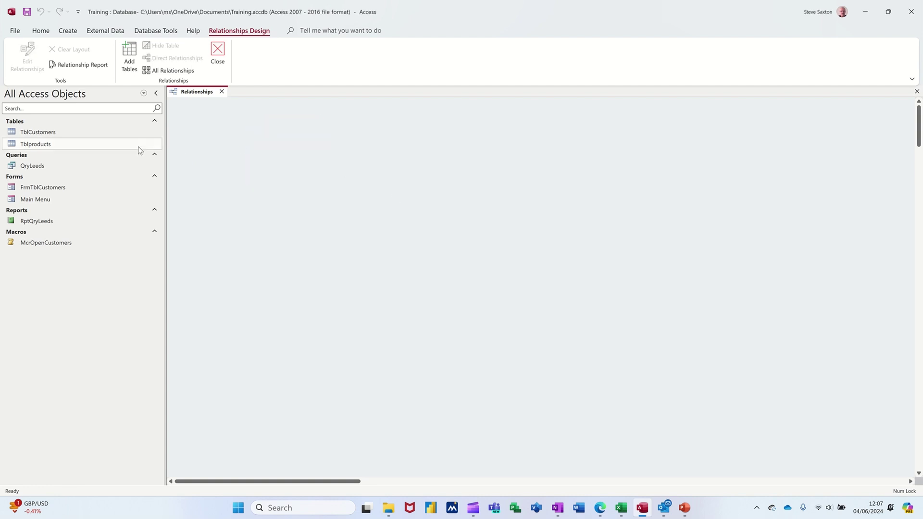
left_click(49, 145)
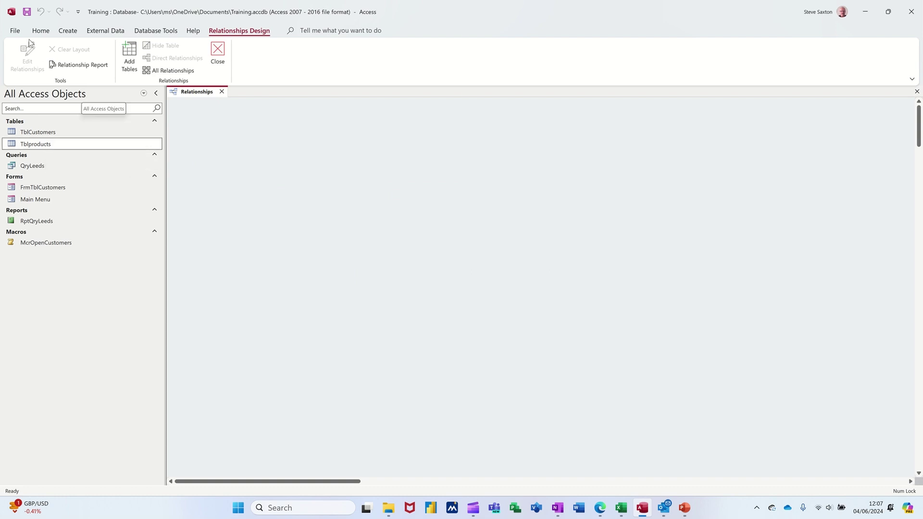
left_click(27, 15)
Step: Add the TblCustomers and Tblproducts tables to the empty Relationships layout
left_click_drag(47, 133, 264, 138)
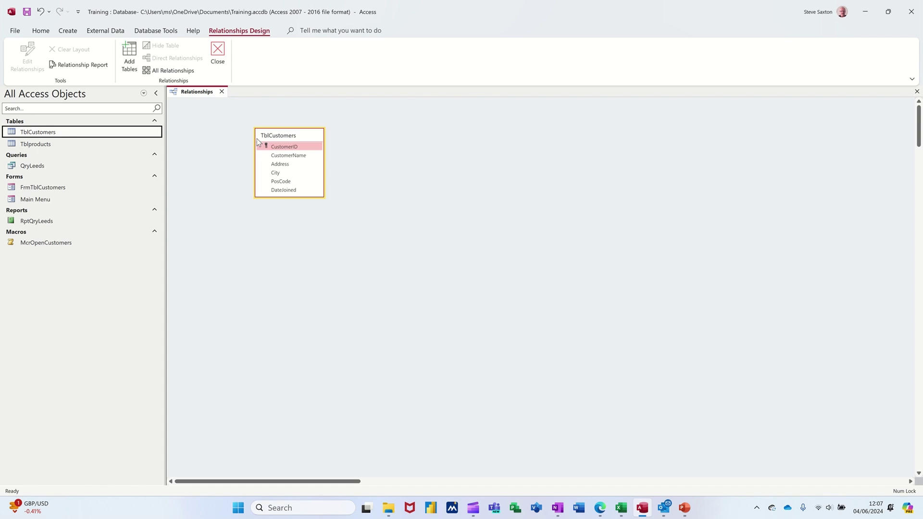
left_click(60, 145)
left_click_drag(61, 146, 413, 202)
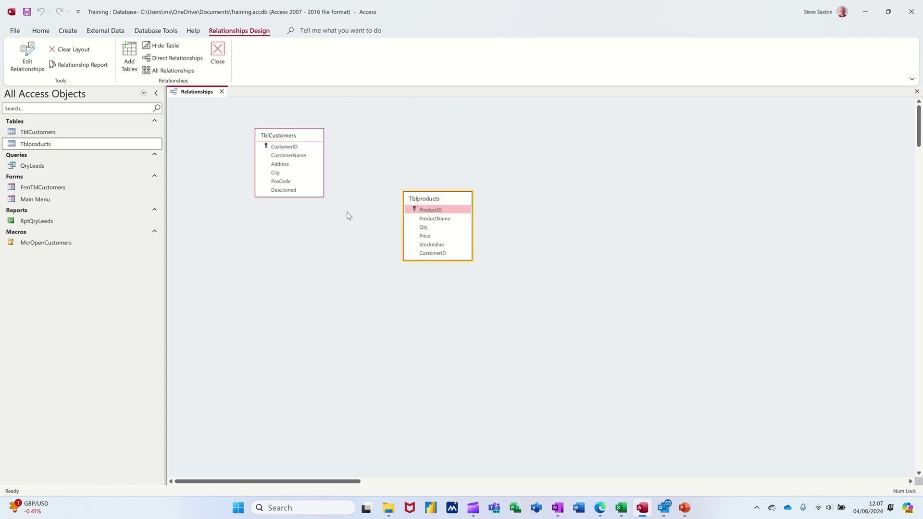
Step: Relate CustomerID in TblCustomers to CustomerID in Tblproducts with Enforce Referential Integrity, save the layout and close the Relationships window
left_click(276, 147)
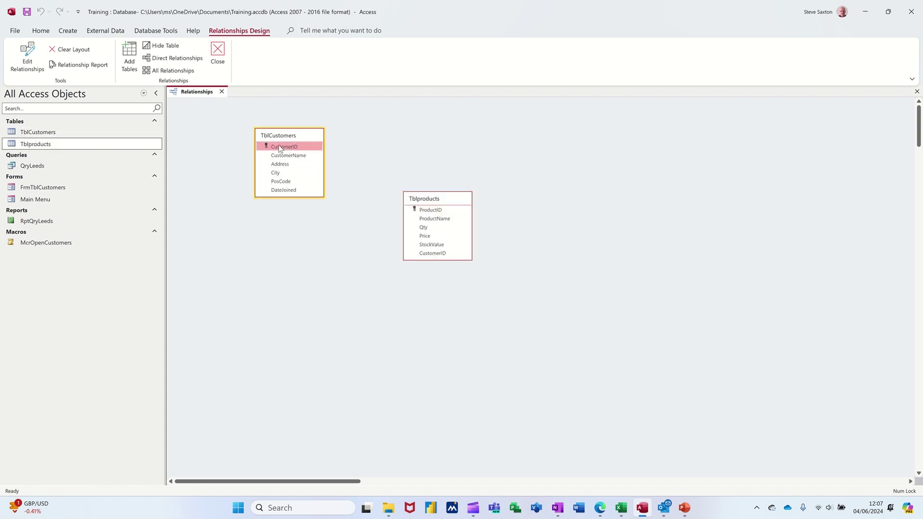
left_click_drag(275, 148, 437, 260)
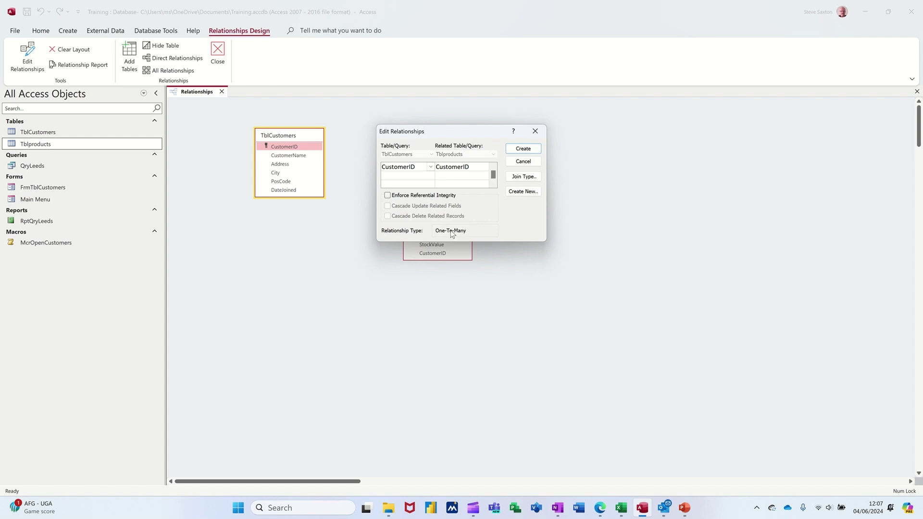
left_click(387, 197)
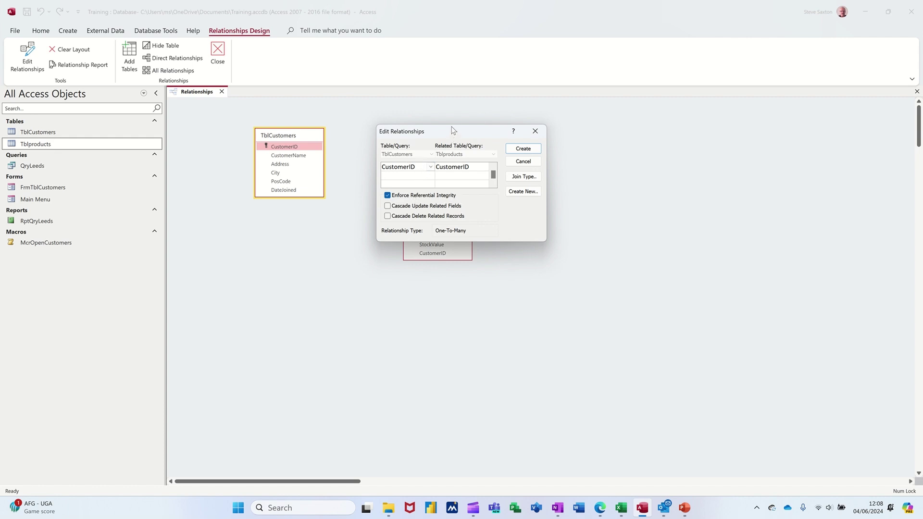
left_click_drag(451, 130, 589, 210)
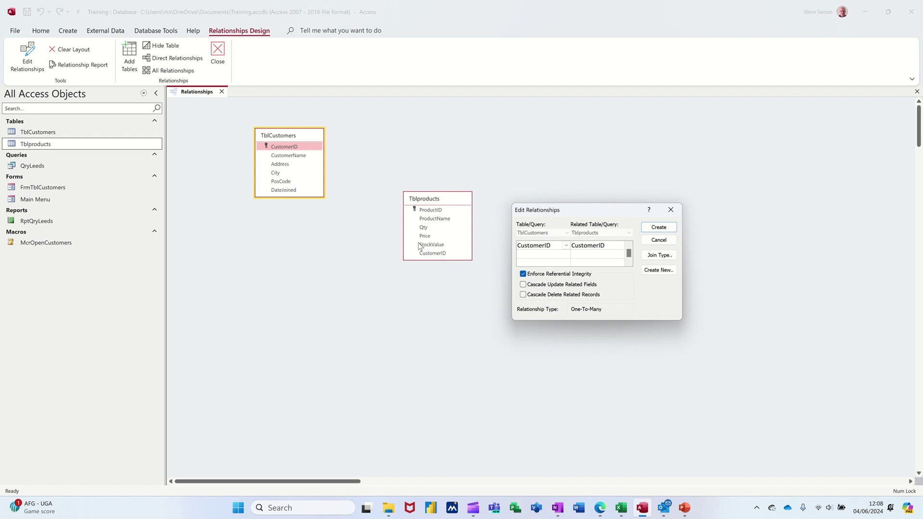
left_click(657, 228)
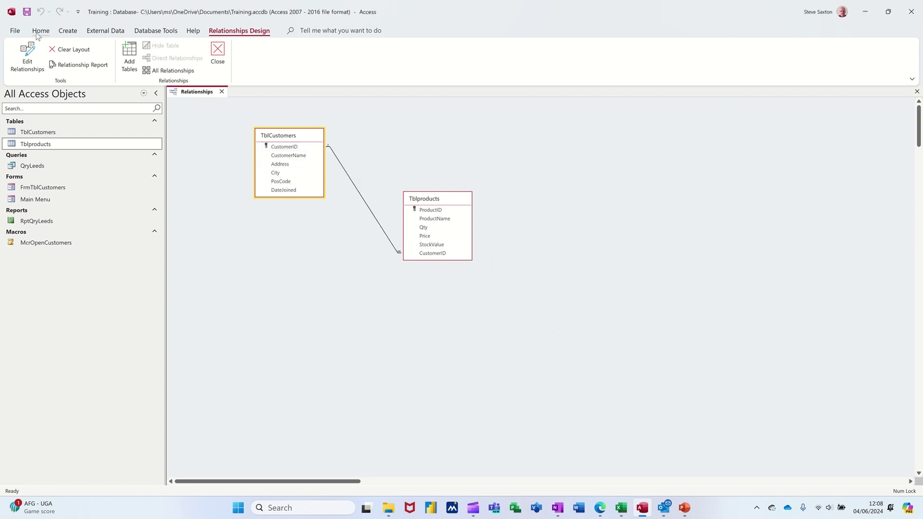
left_click(27, 15)
left_click(218, 52)
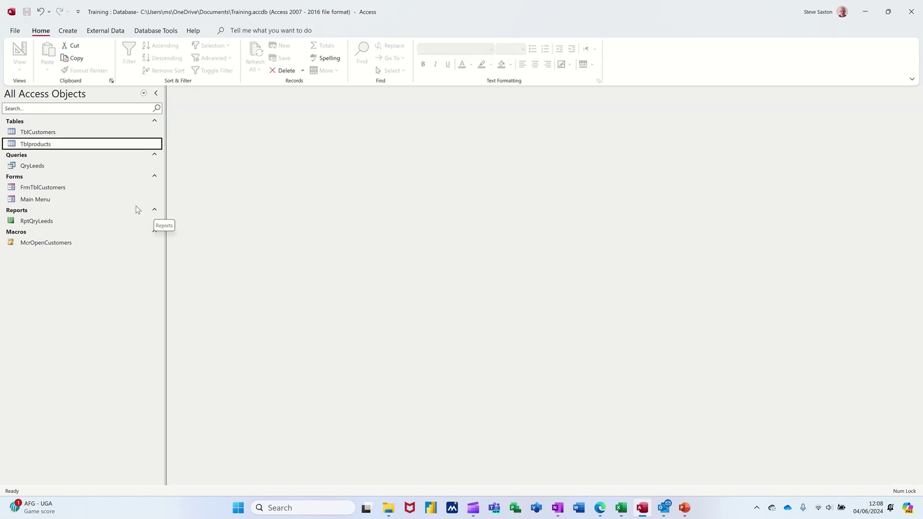
Step: Open the FrmTblCustomers form to view its customer fields and close it
left_click(52, 132)
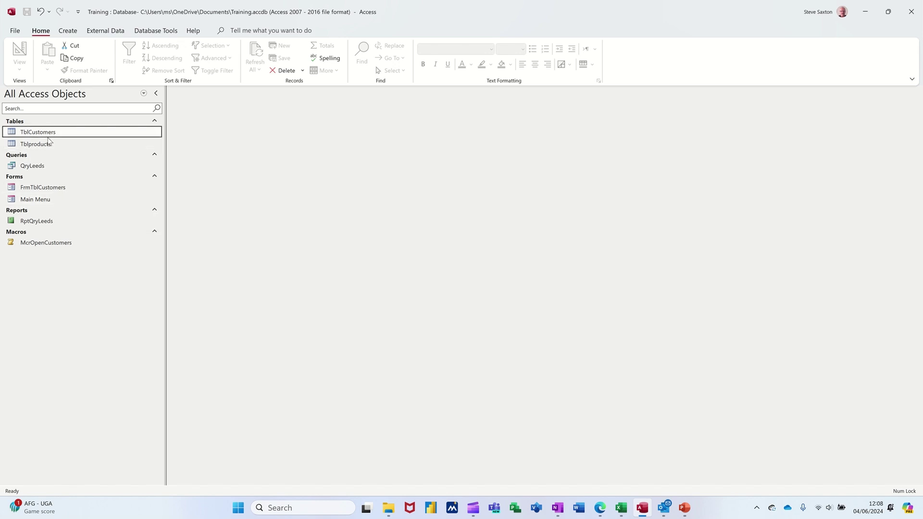
double_click(43, 187)
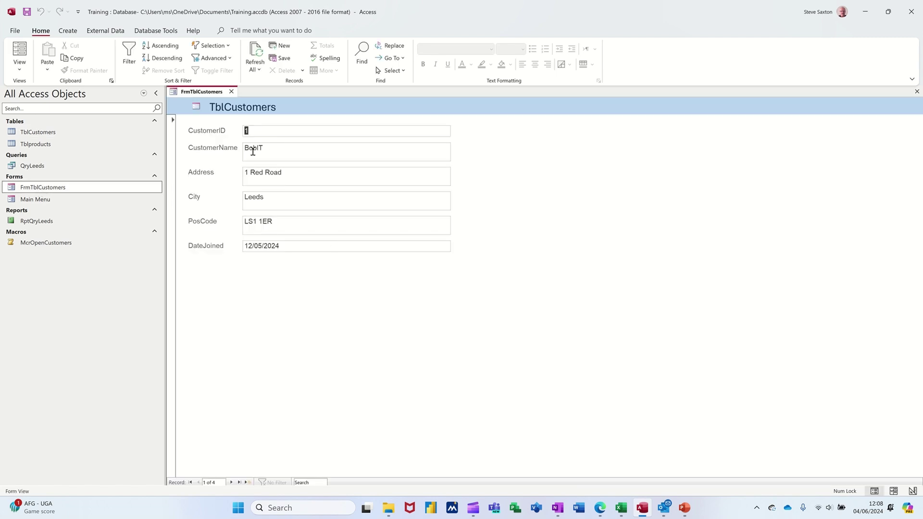
left_click(232, 91)
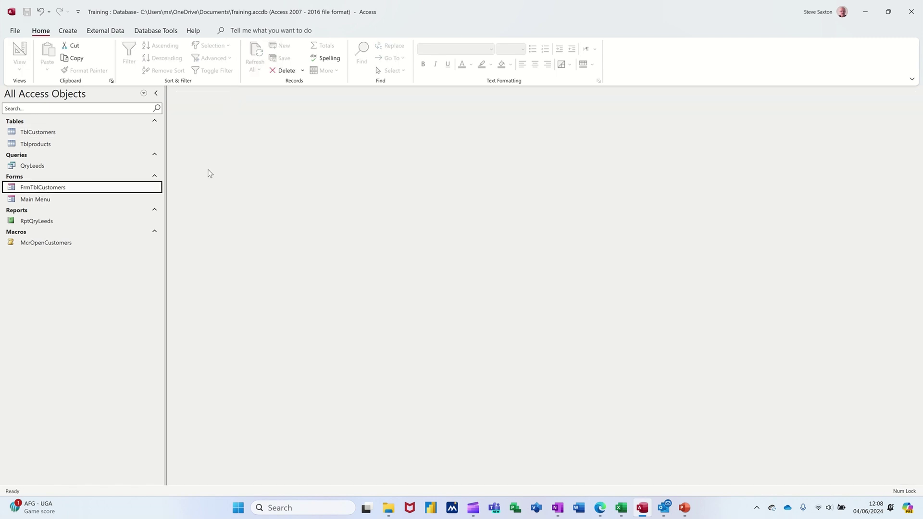
Step: Create a form from TblCustomers with its related products and browse to the third customer record
left_click(60, 132)
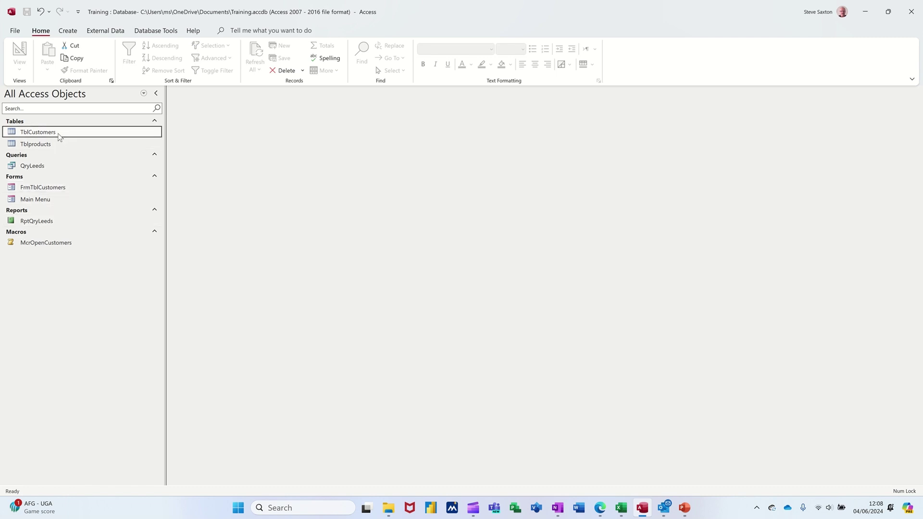
left_click(71, 33)
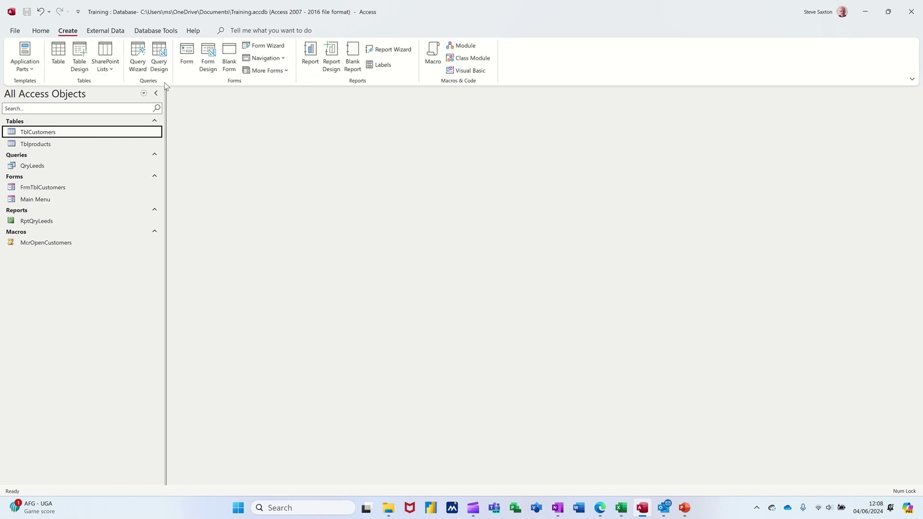
left_click(186, 53)
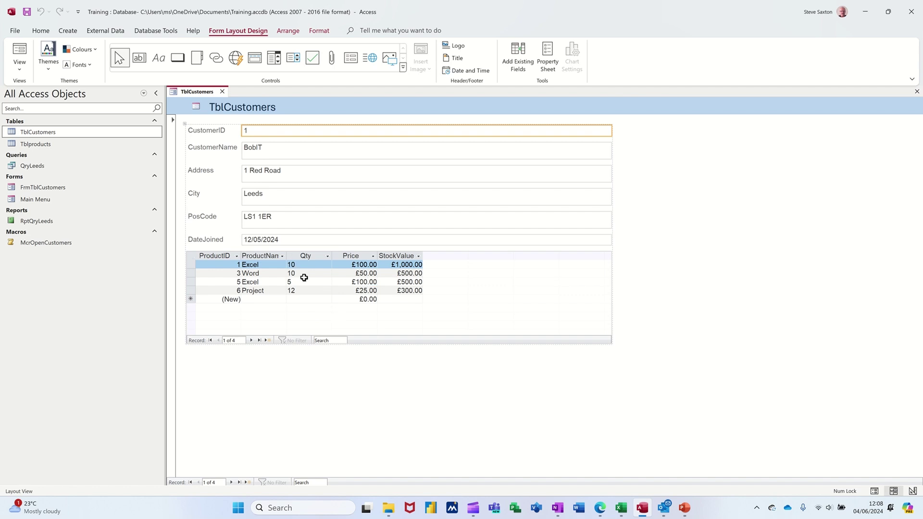
left_click(232, 483)
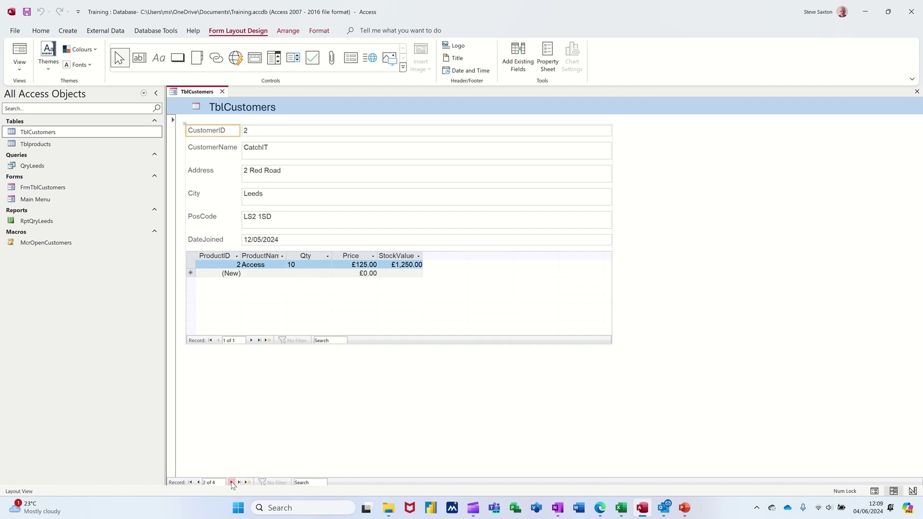
left_click(232, 482)
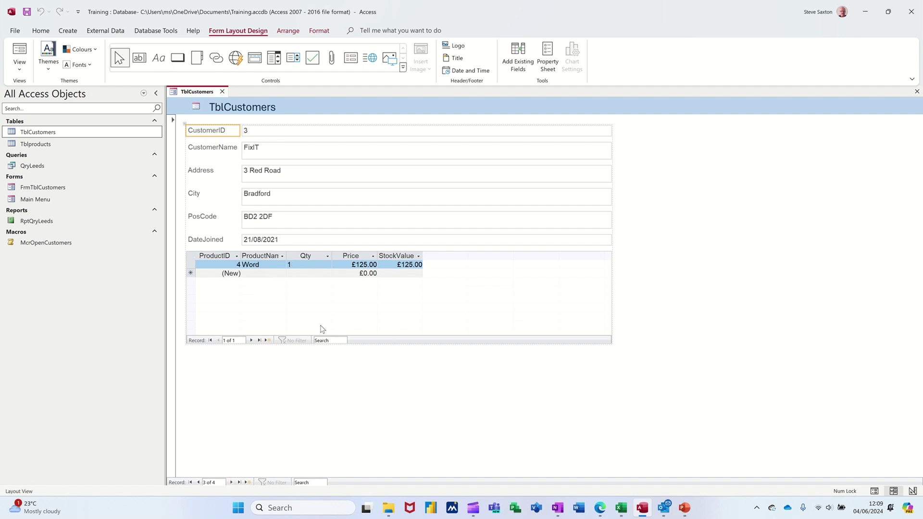
Step: In Form View, add an Access product with quantity 10 and price 250 to the fourth customer, SortIT
left_click(240, 482)
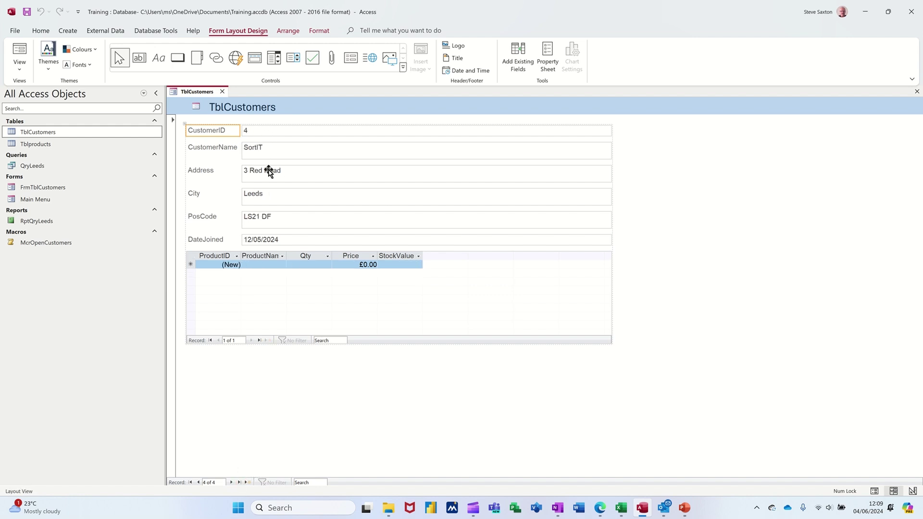
left_click(20, 51)
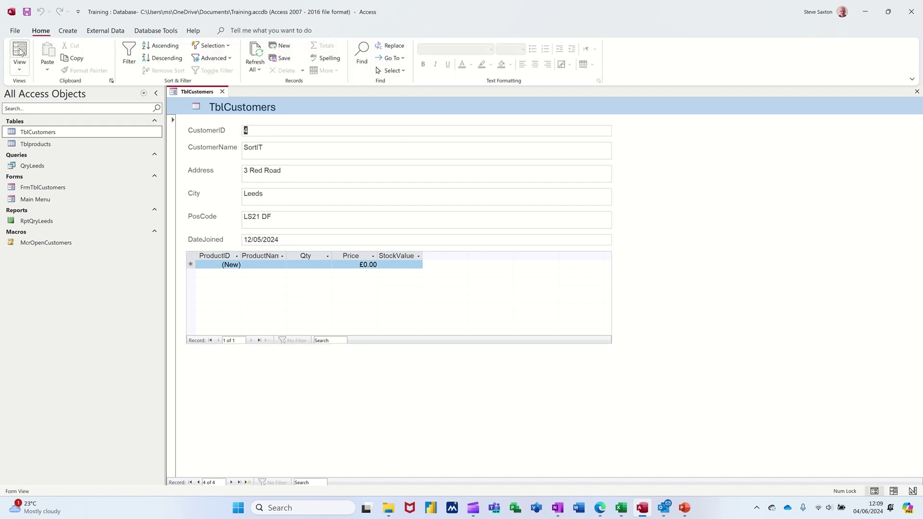
left_click(253, 265)
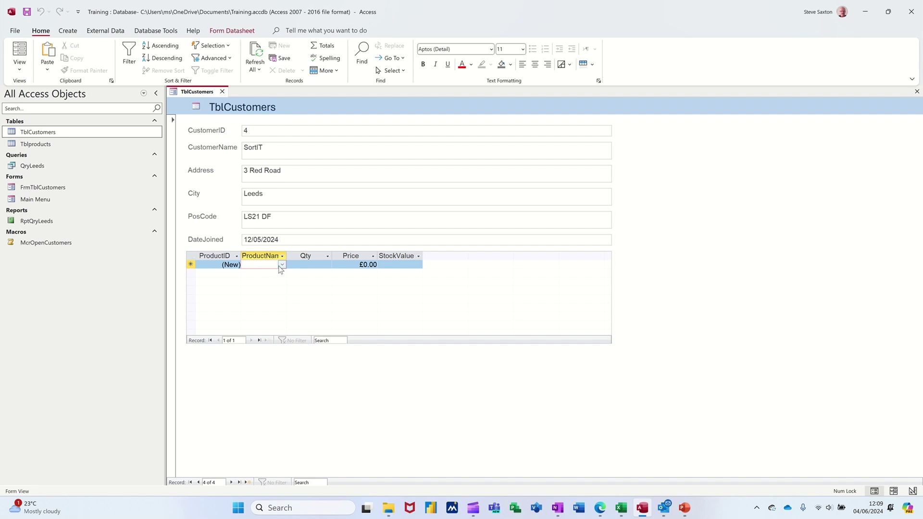
left_click(283, 265)
left_click(255, 281)
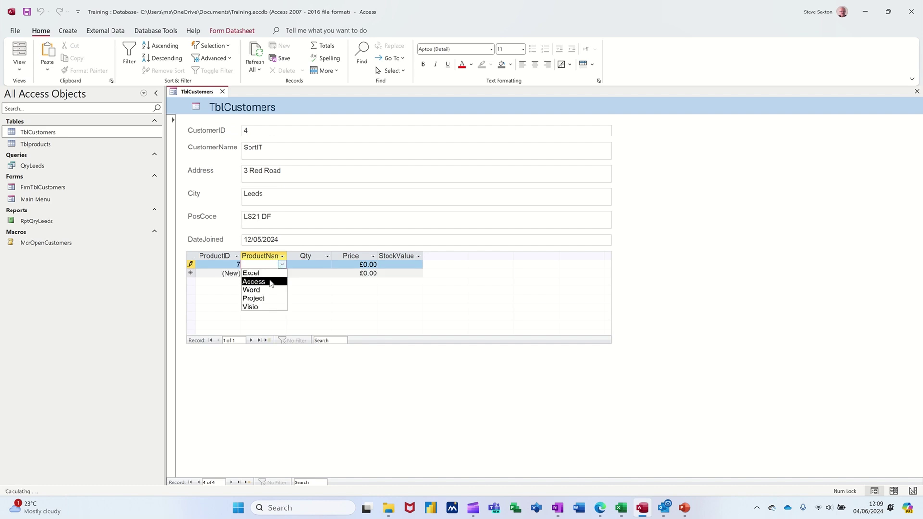
left_click(298, 265)
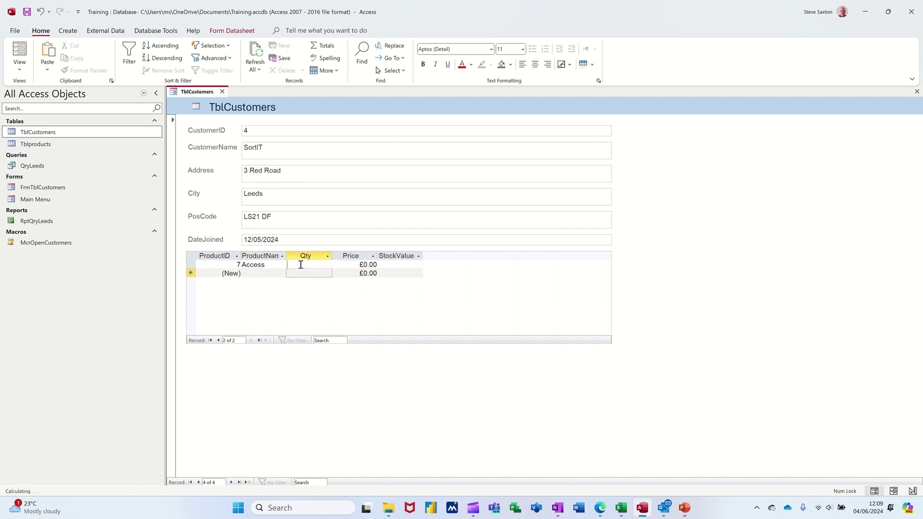
type("10")
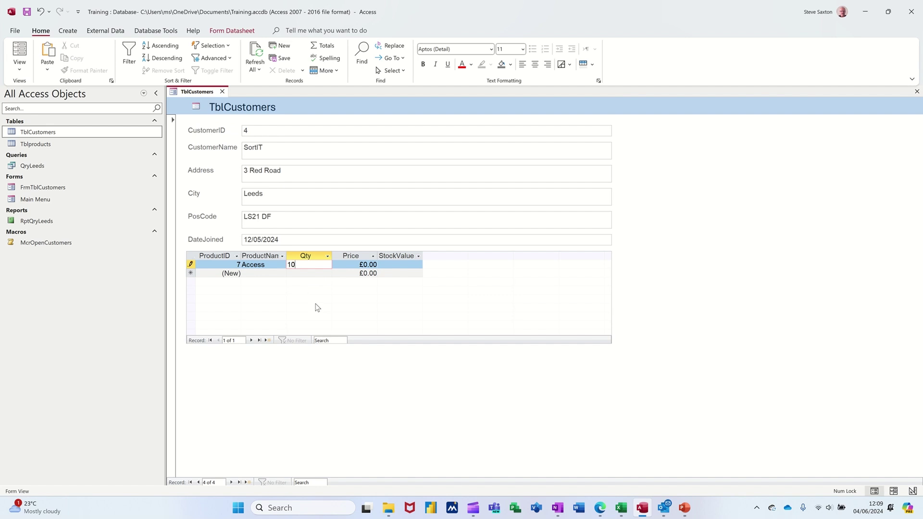
left_click(384, 258)
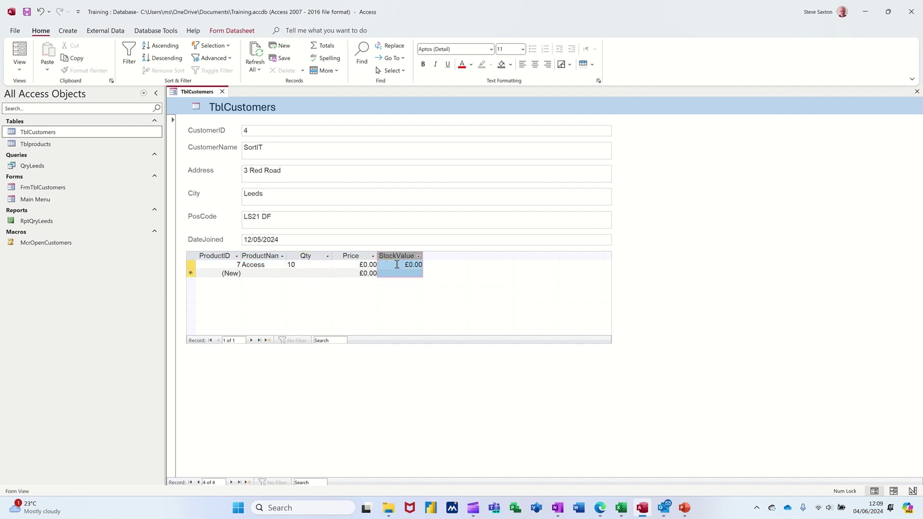
left_click_drag(360, 265, 380, 263)
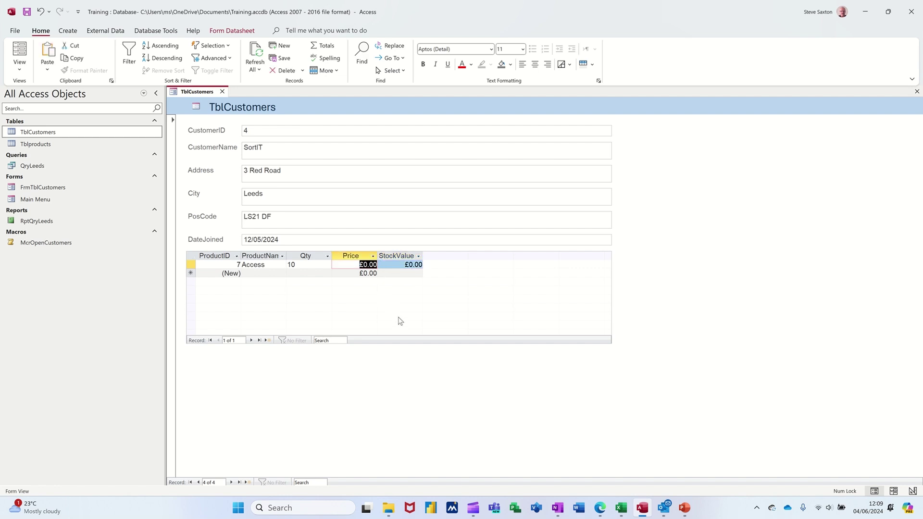
type("250")
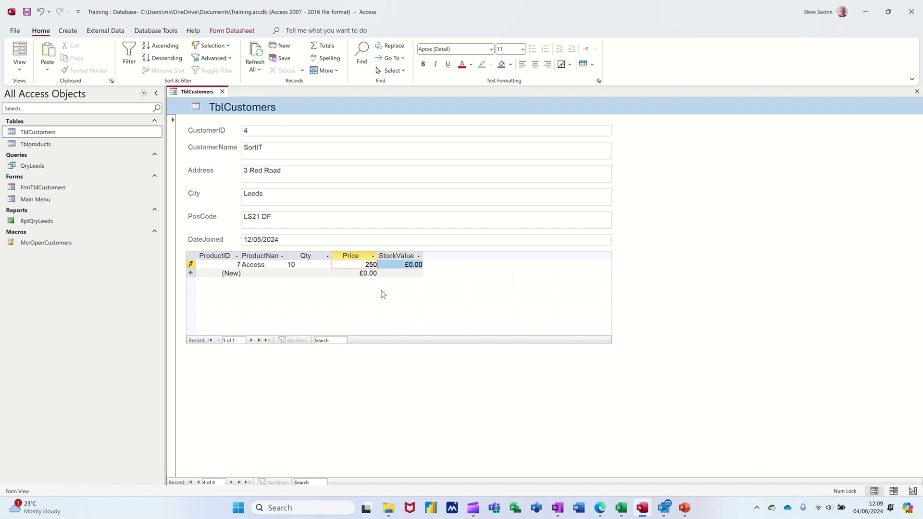
left_click(318, 272)
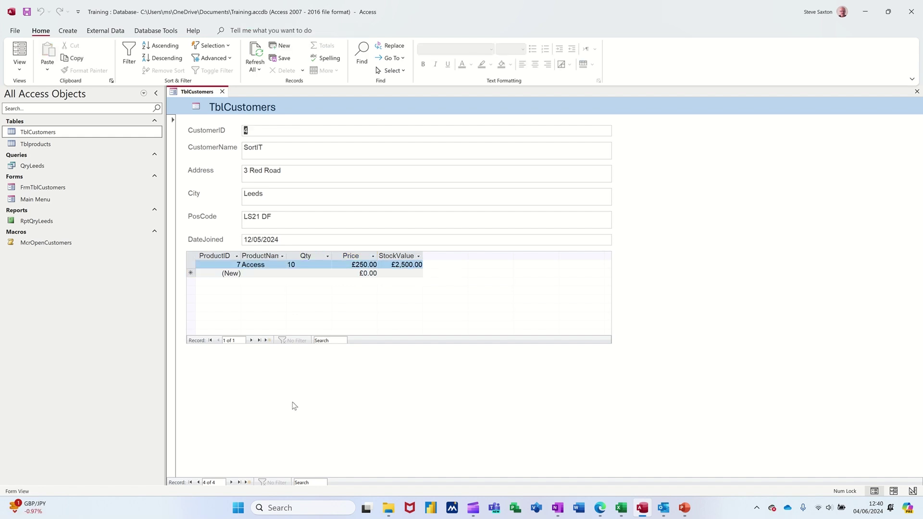
Step: Close the new customer form and save it as FrmTblCustomersProducts
left_click(222, 92)
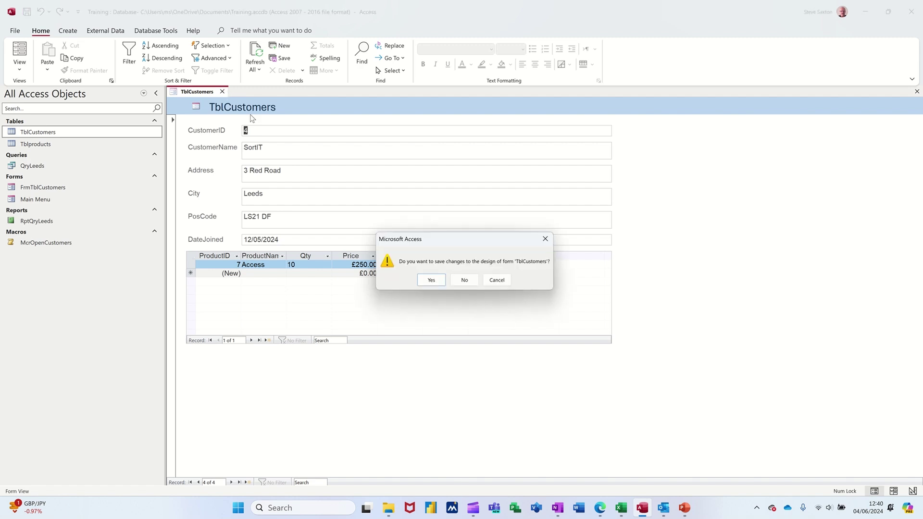
left_click(431, 281)
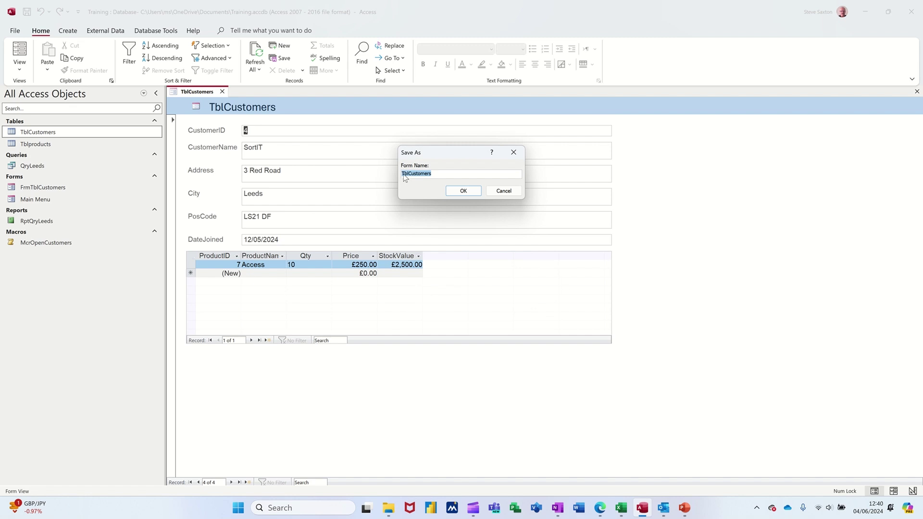
left_click(404, 174)
type("Frm")
type("Products")
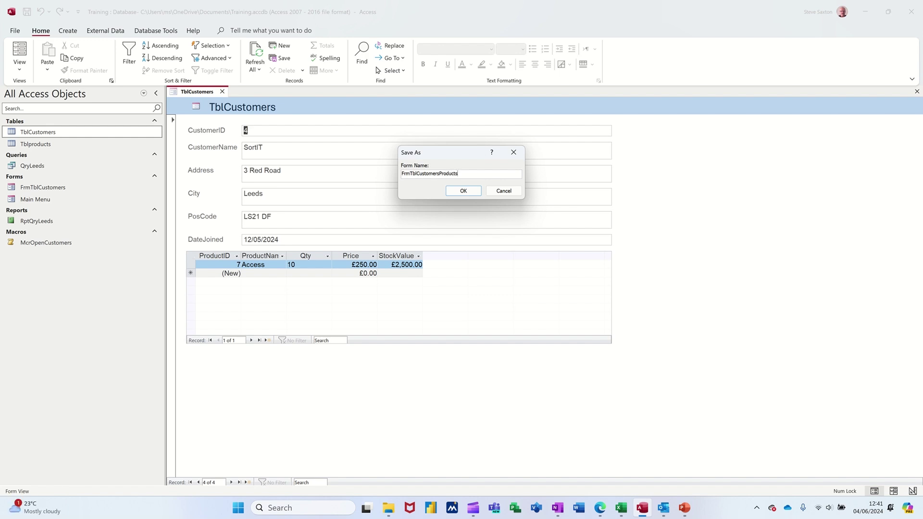
key("Return")
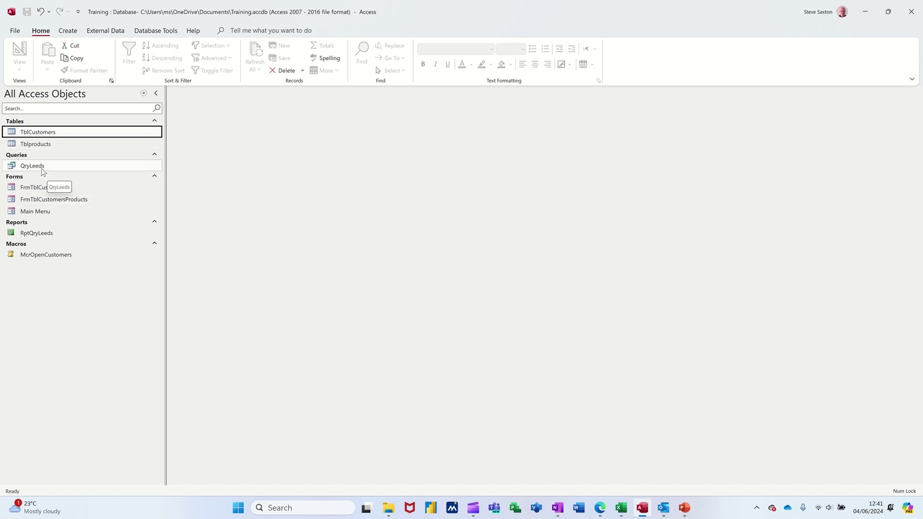
Step: Create a new query in Design View containing the TblCustomers and Tblproducts tables
left_click(72, 166)
left_click(67, 31)
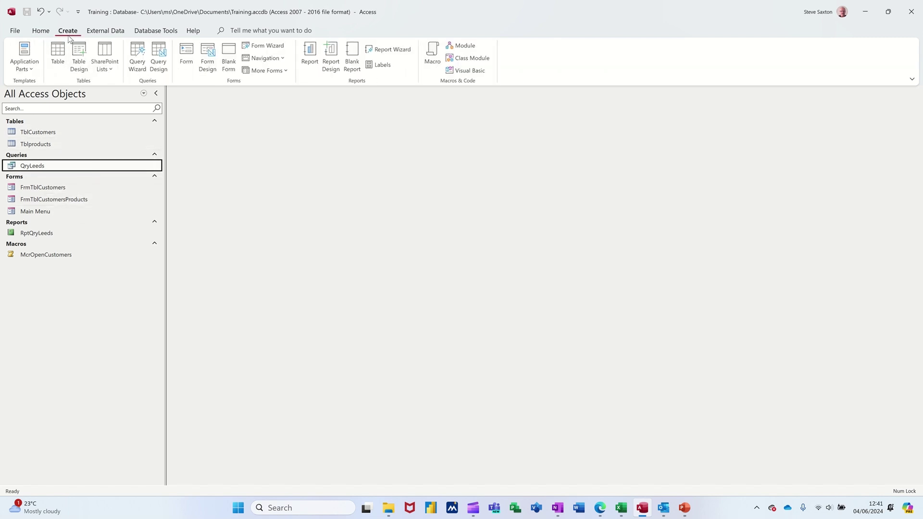
left_click(158, 58)
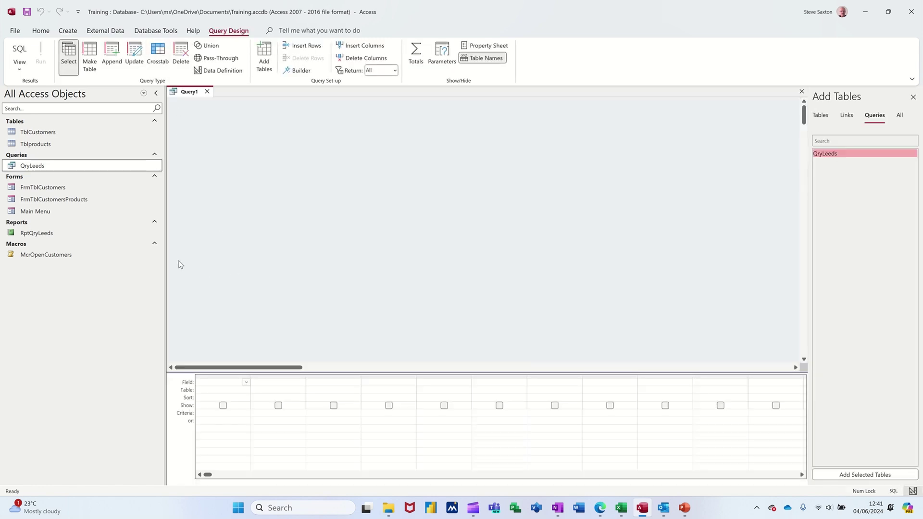
left_click_drag(54, 132, 252, 140)
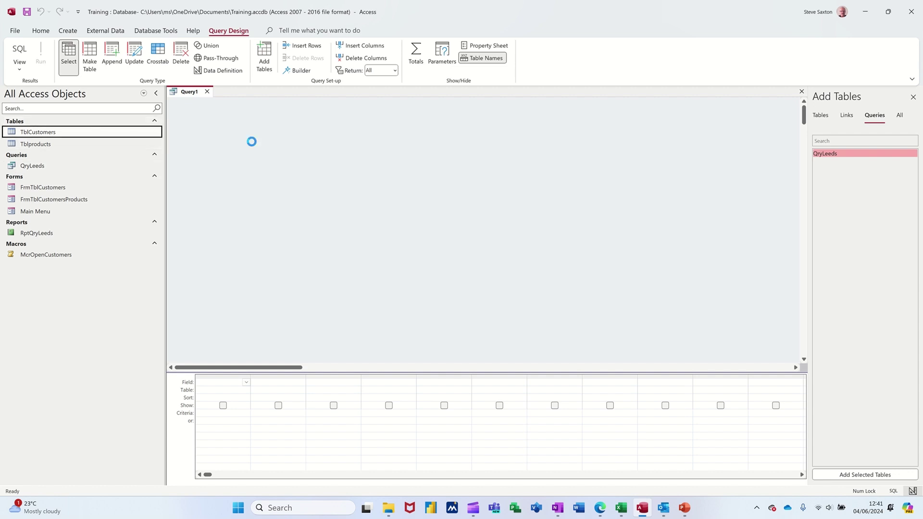
left_click_drag(49, 147, 427, 177)
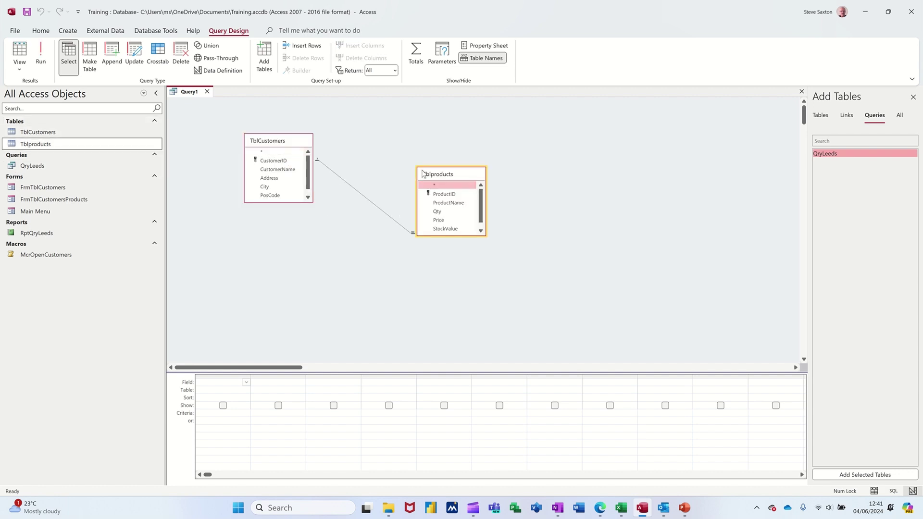
Step: Add CustomerName from TblCustomers and ProductName, Qty, Price and StockValue from Tblproducts to the query and run it
double_click(262, 172)
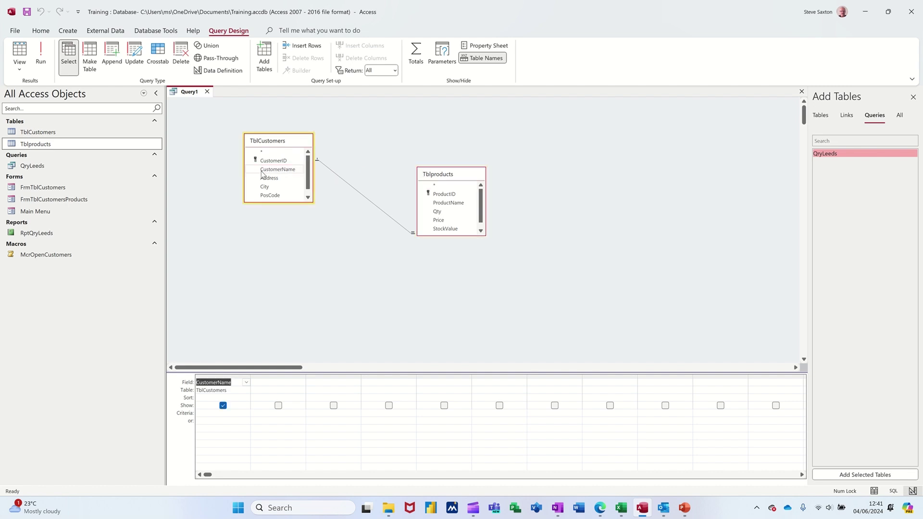
double_click(449, 204)
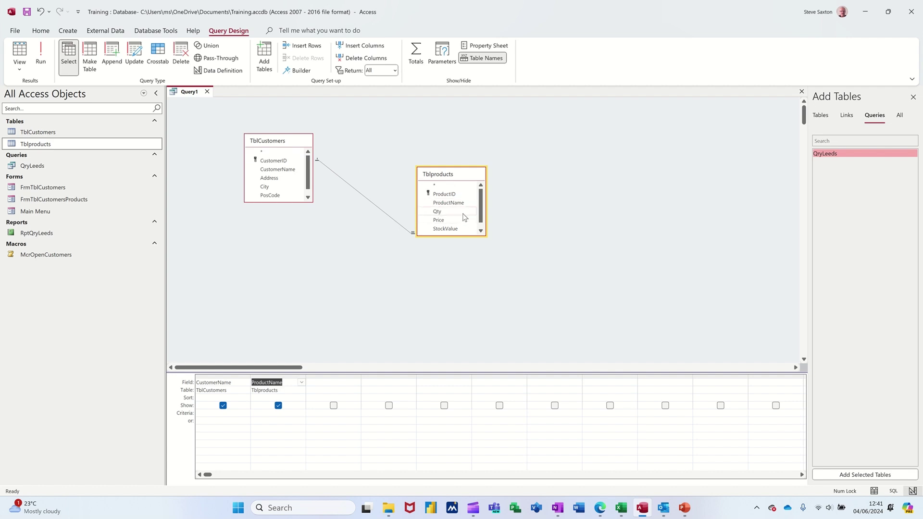
double_click(462, 215)
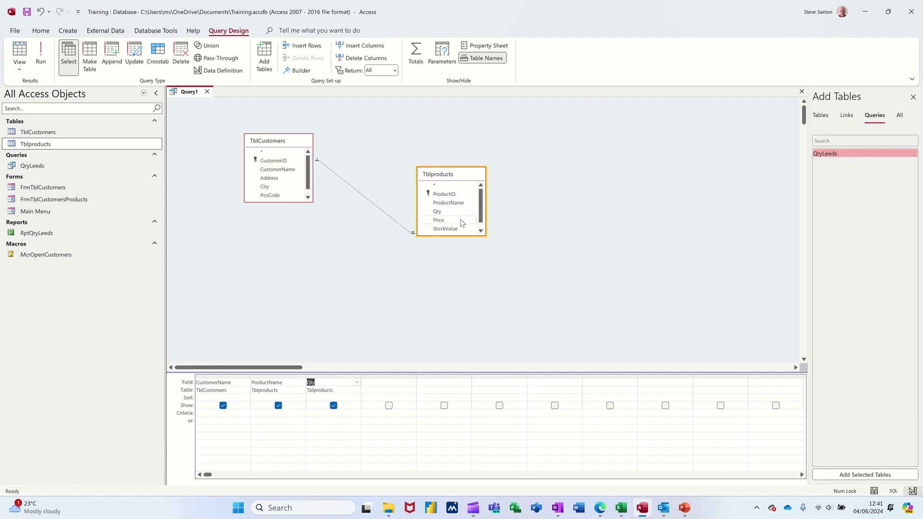
double_click(461, 221)
double_click(462, 229)
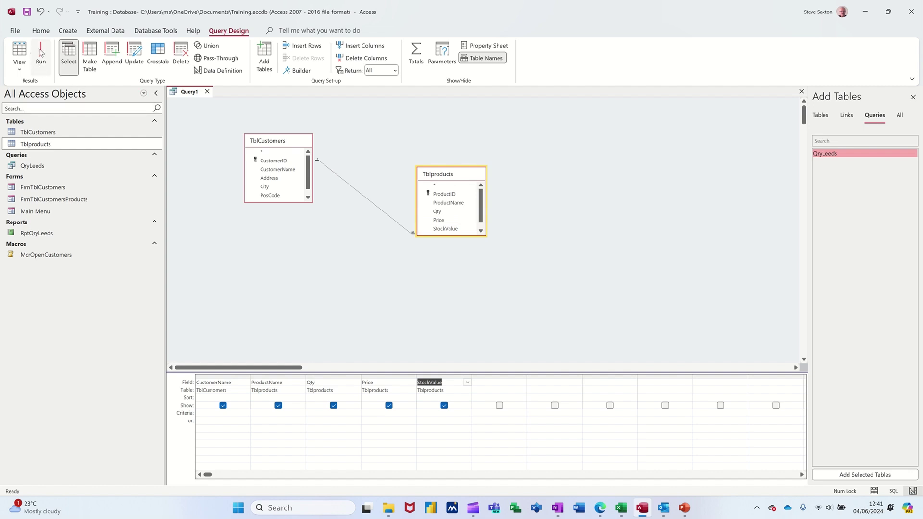
left_click(41, 54)
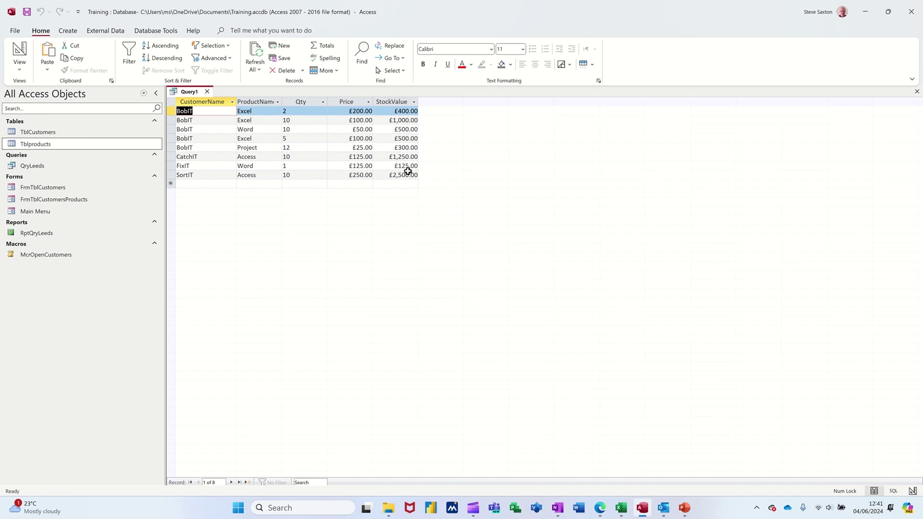
Step: Show a Total row in the query results and set the StockValue column to Sum
left_click(323, 46)
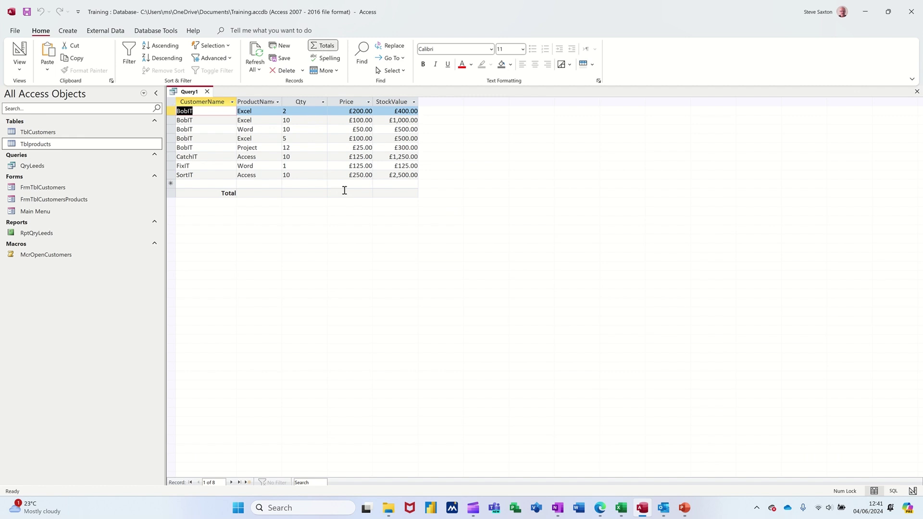
left_click(390, 193)
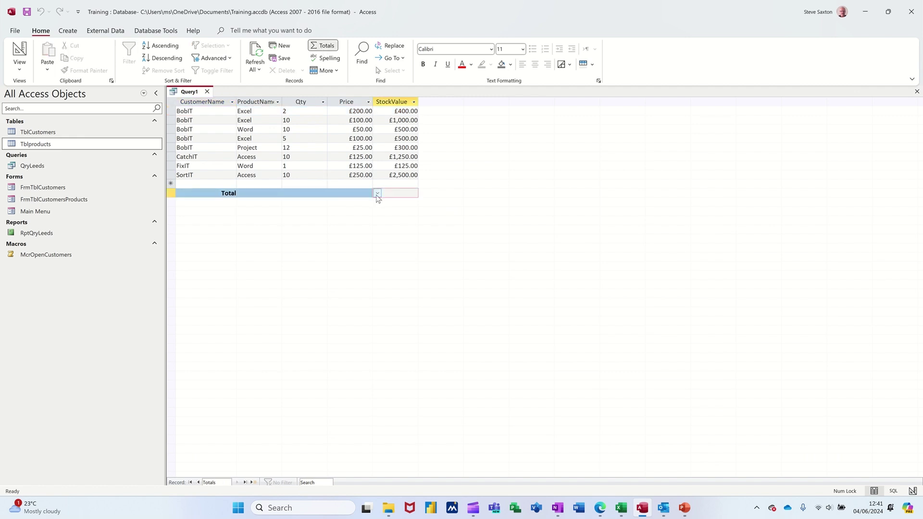
left_click(377, 194)
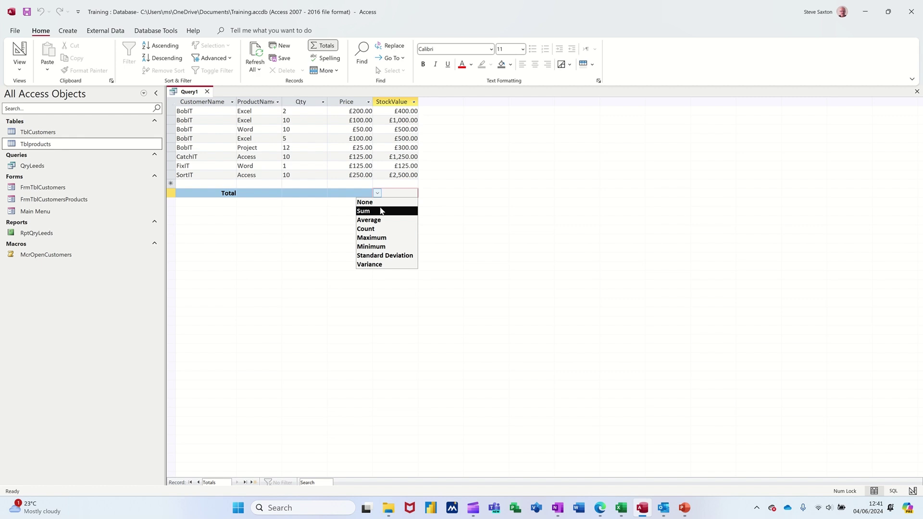
left_click(382, 211)
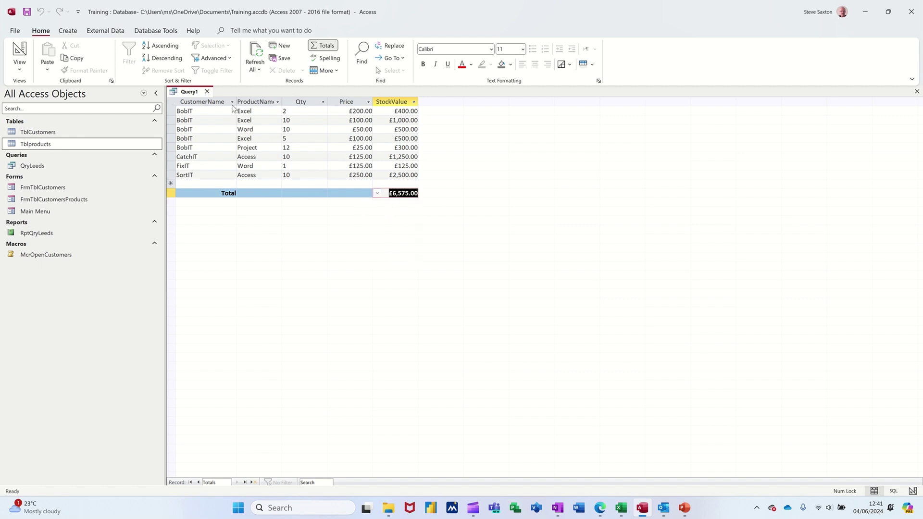
Step: Close the query and save it as QryCustomerSales
left_click(207, 91)
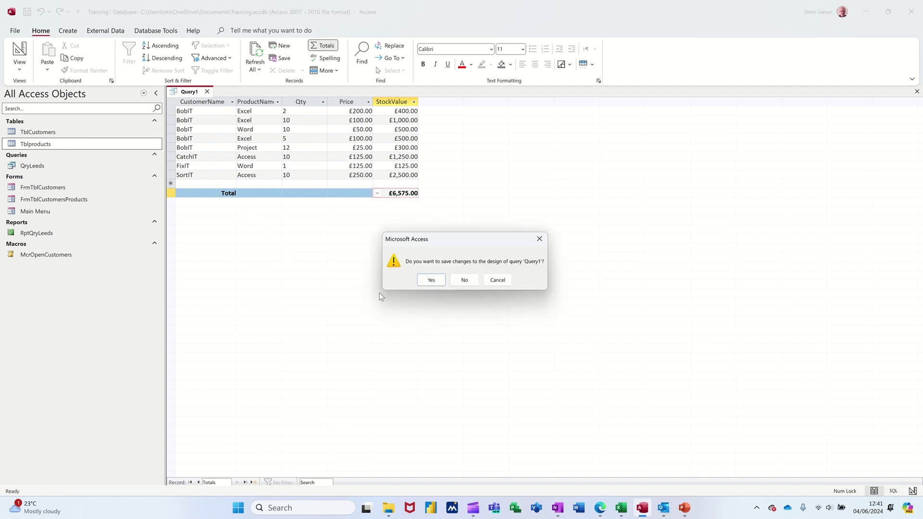
left_click(434, 282)
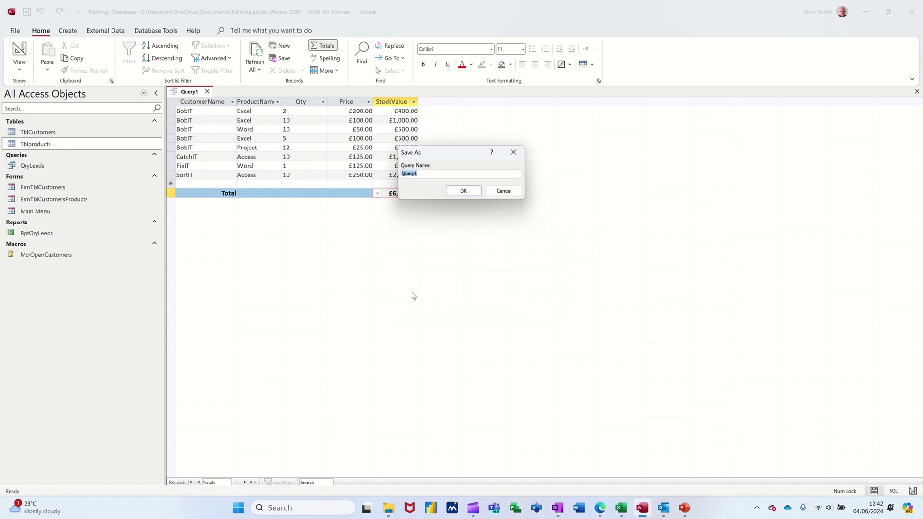
type("QryCustomerSales")
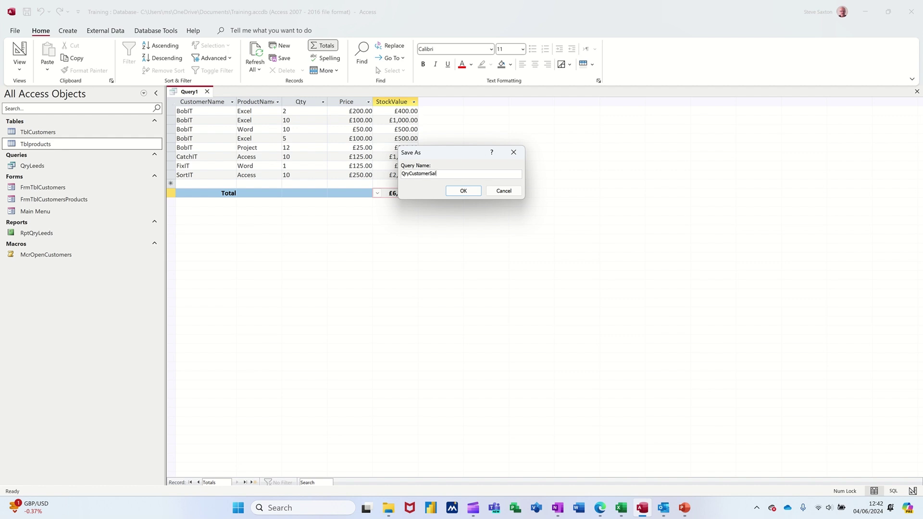
left_click(463, 191)
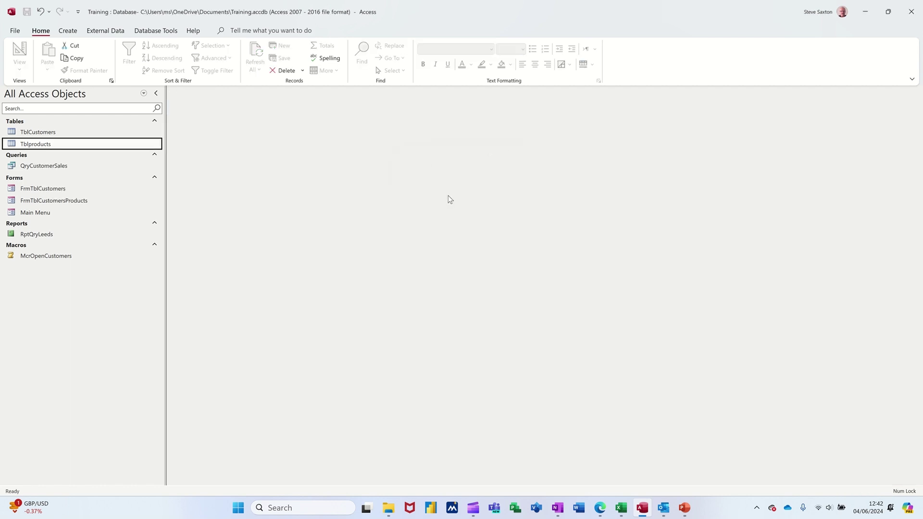
Step: Start the Report Wizard on QryCustomerSales and include all of its fields in the report
left_click(63, 168)
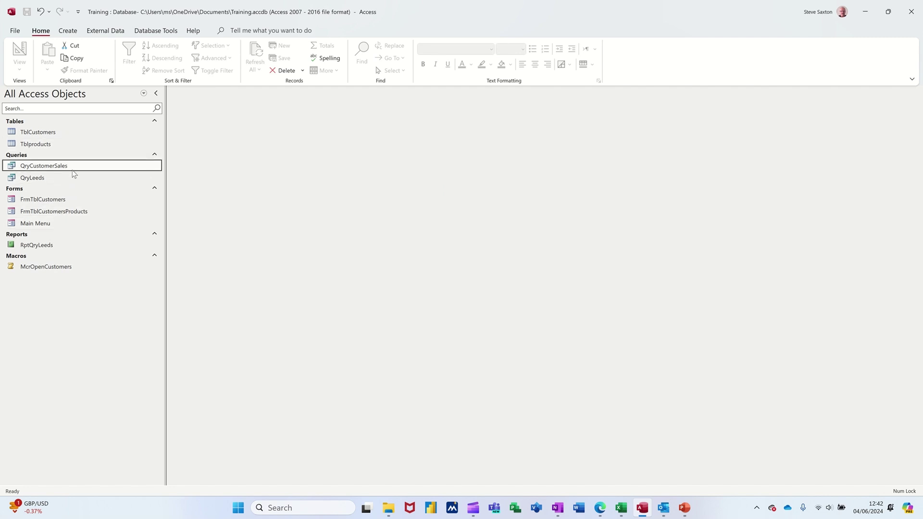
left_click(69, 34)
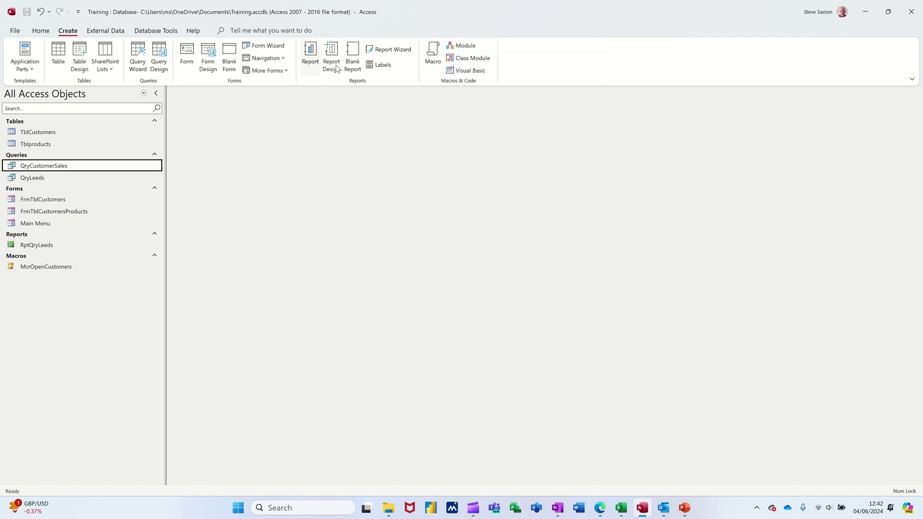
left_click(387, 50)
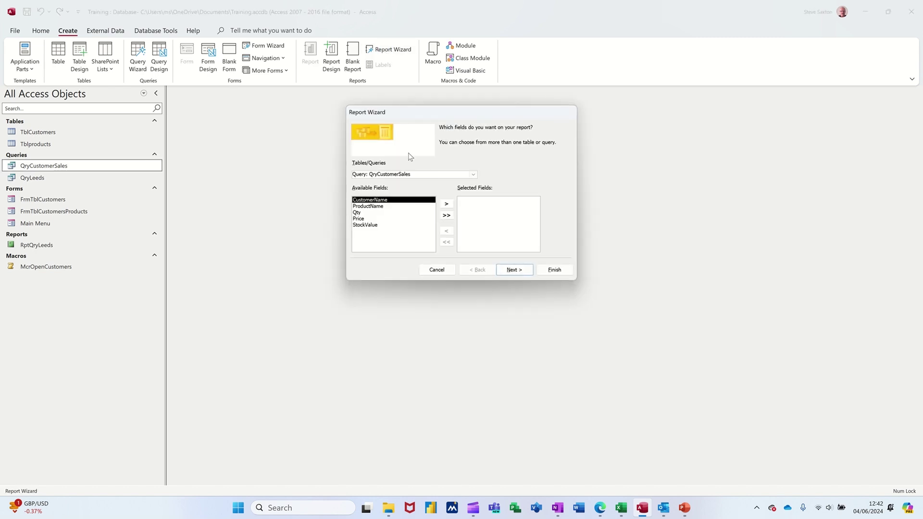
left_click(446, 216)
left_click(512, 269)
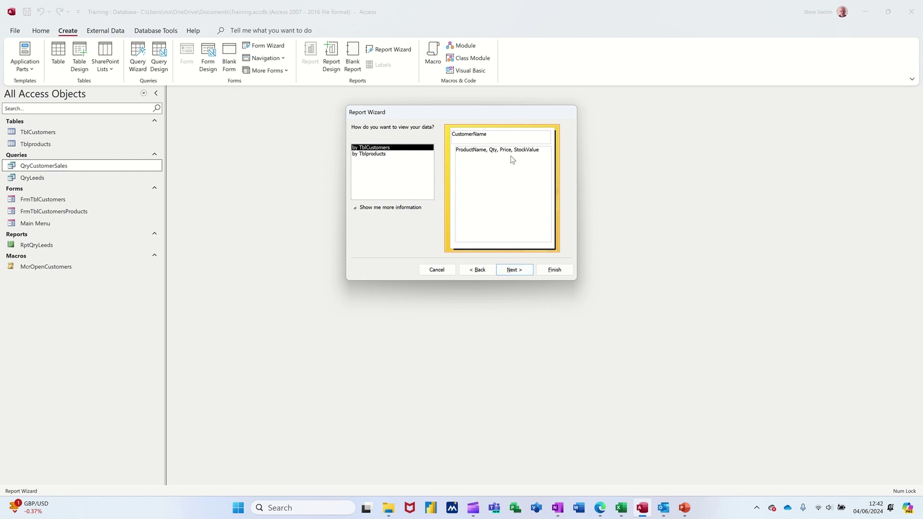
Step: View the report data by TblCustomers with no extra grouping levels, and add a Sum of StockValue with Detail and Summary shown
left_click(512, 269)
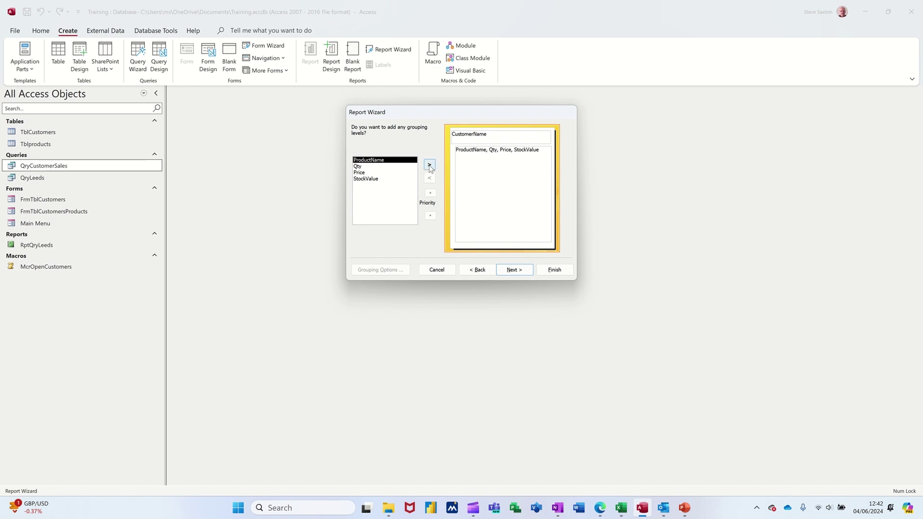
left_click(515, 270)
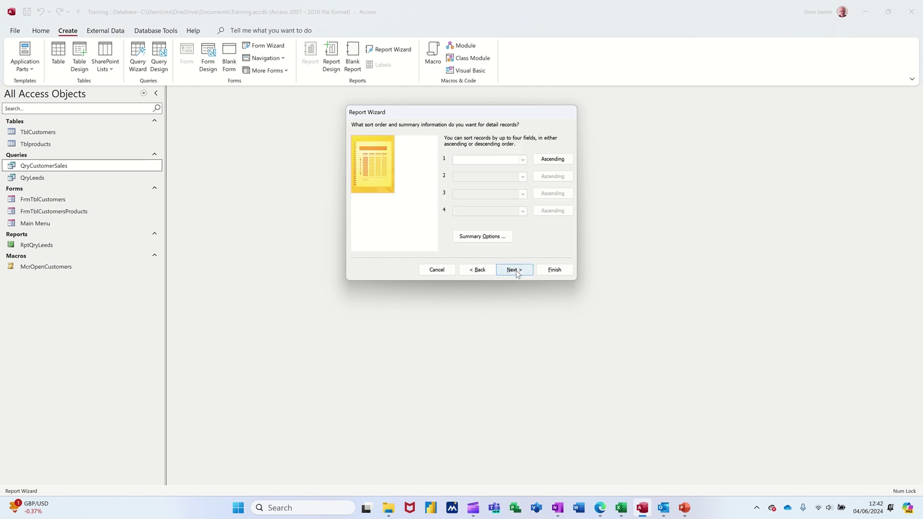
left_click(483, 236)
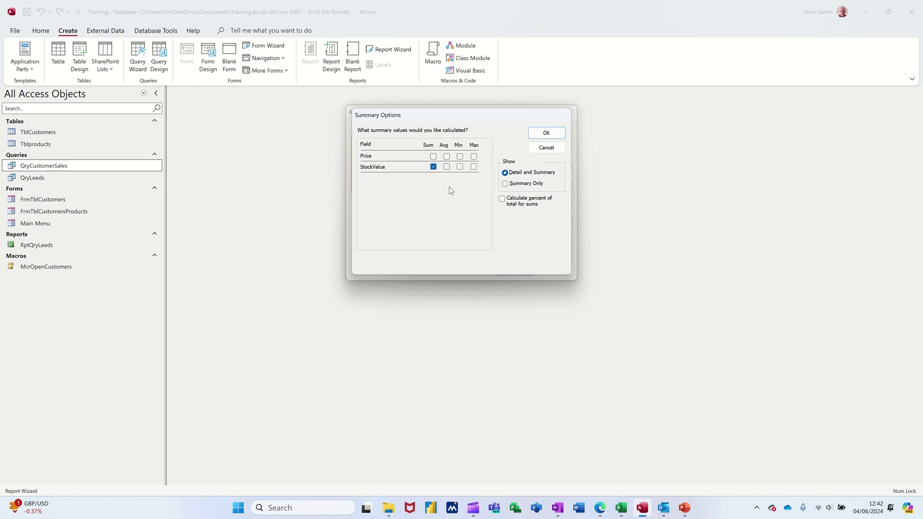
left_click(544, 134)
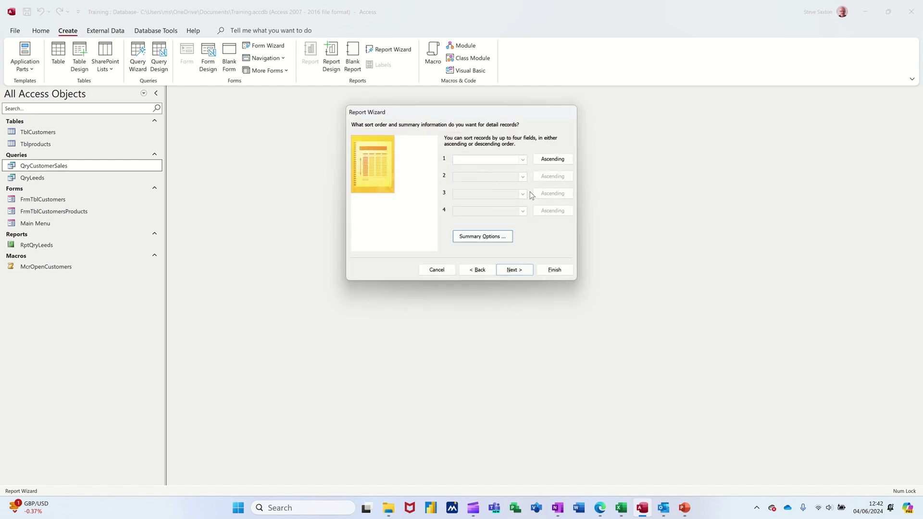
Step: Lay out the report as Stepped in Landscape orientation
left_click(523, 267)
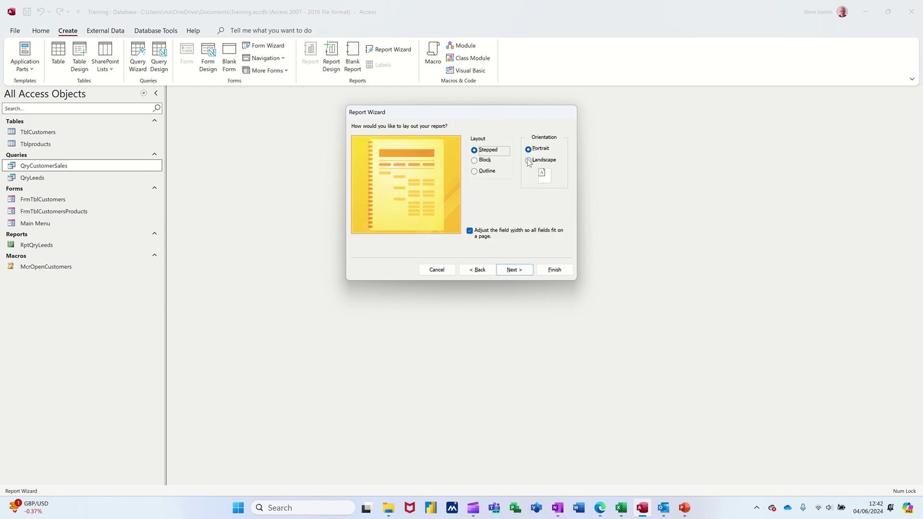
left_click(530, 160)
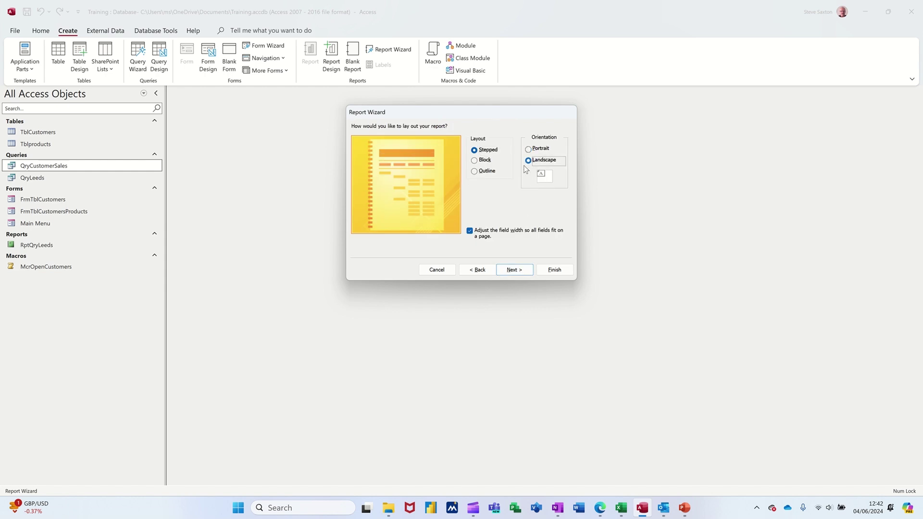
left_click(519, 269)
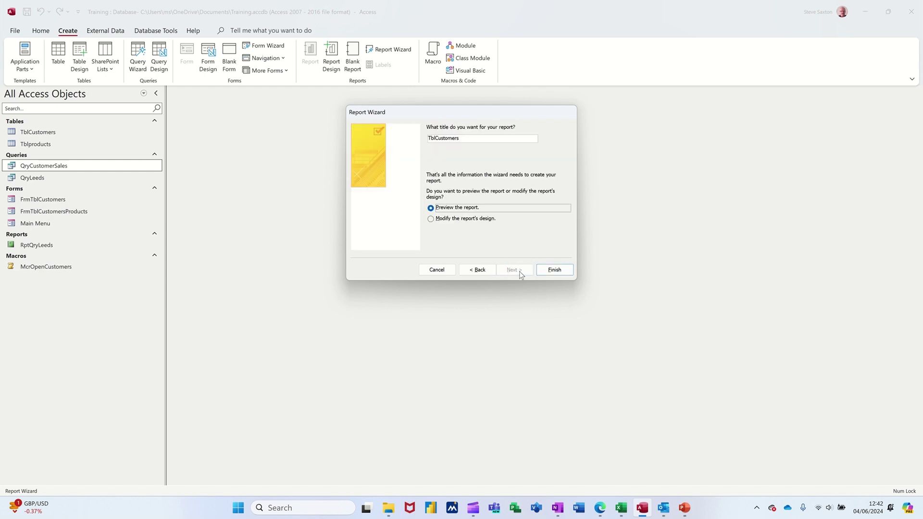
Step: Title the report RptTblCustomersProducts and finish the wizard with a preview of the report
left_click(429, 140)
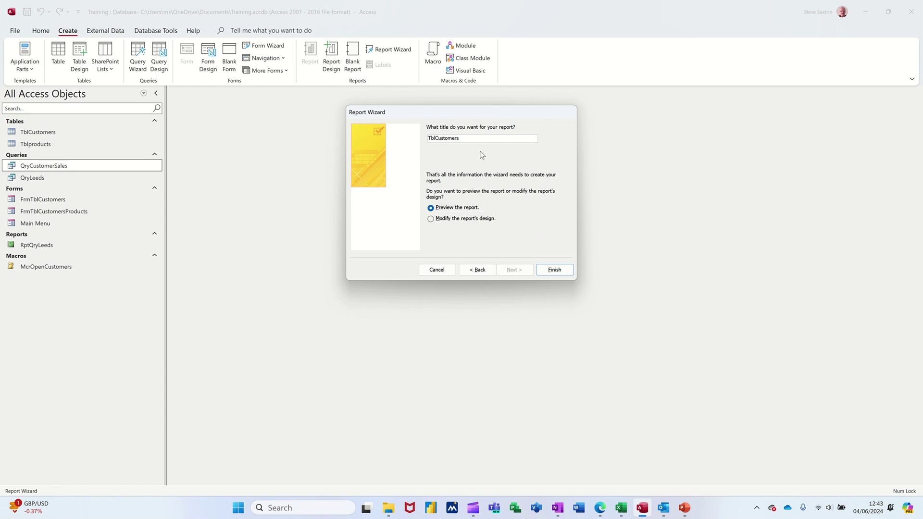
type("Rpt")
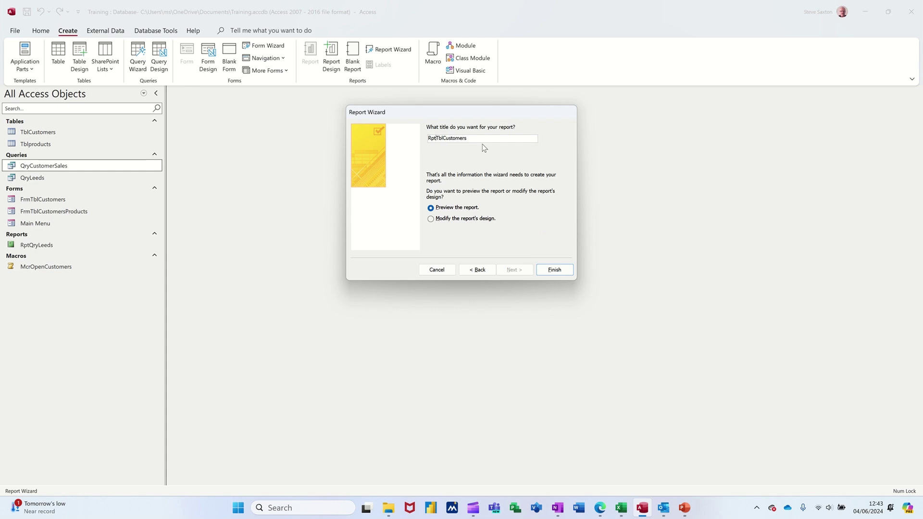
left_click(481, 139)
left_click(546, 270)
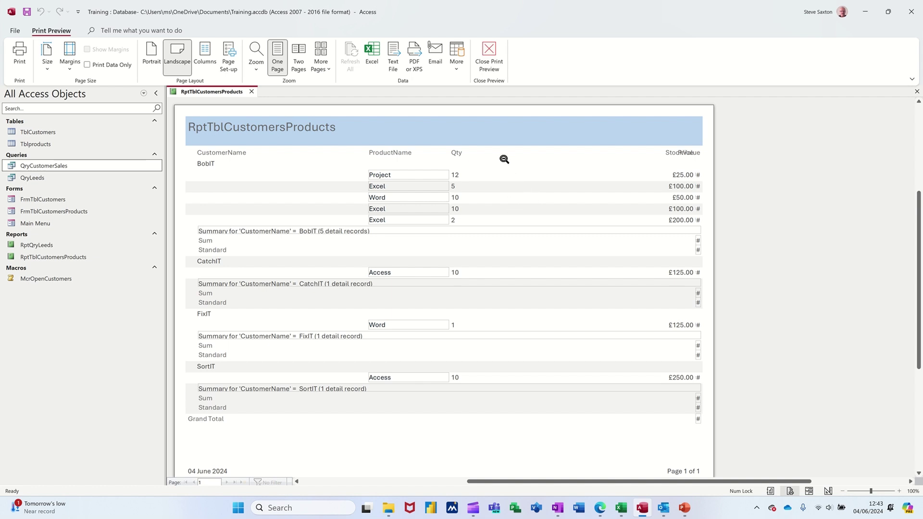
Step: Close the print preview and delete the "Summary for" text box from the CustomerName Footer
left_click(488, 51)
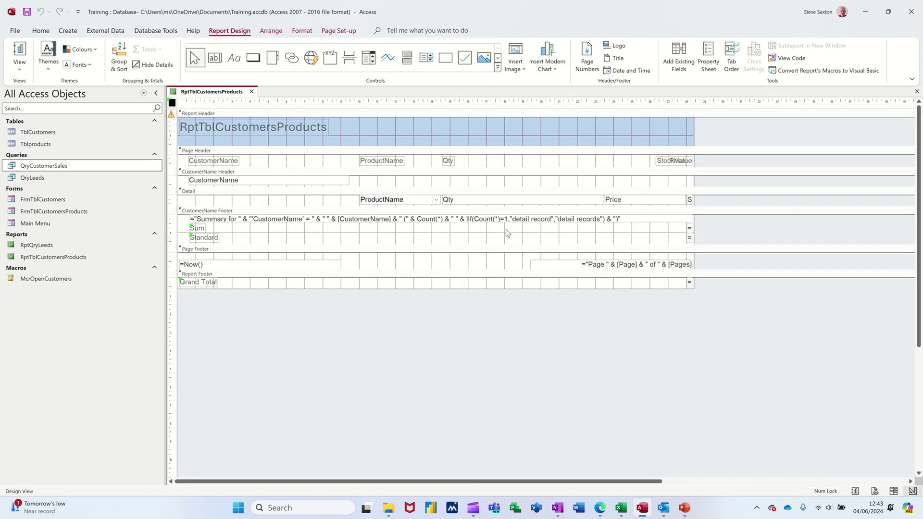
left_click(482, 220)
key("Delete")
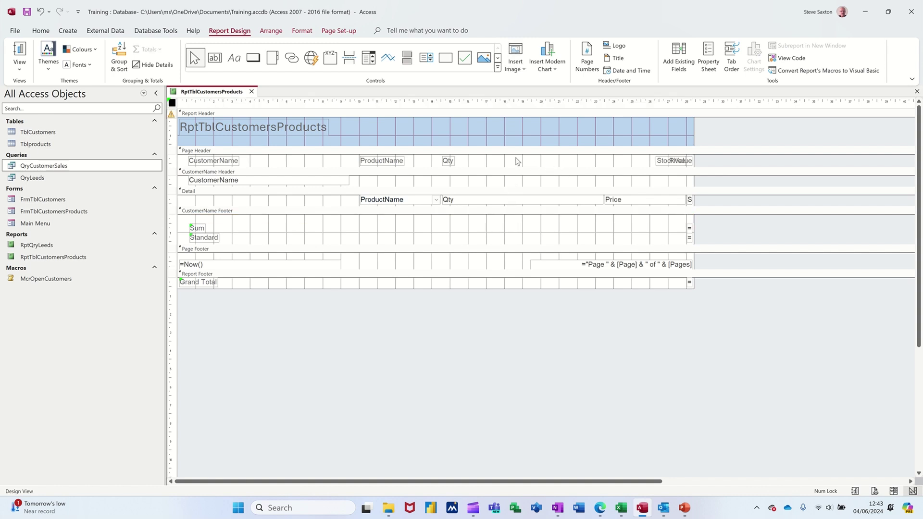
Step: Narrow the Qty field in the Detail section and move the Price and StockValue fields together next to it
left_click(503, 201)
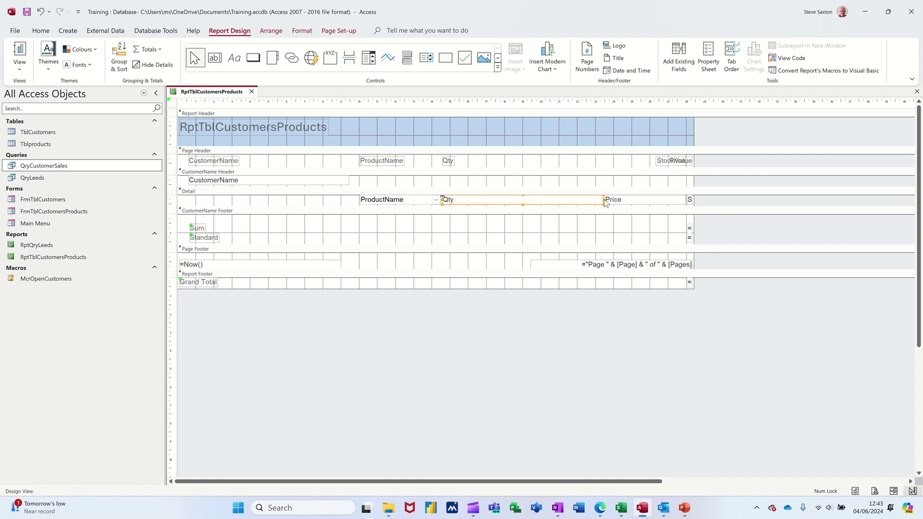
left_click_drag(603, 199, 461, 203)
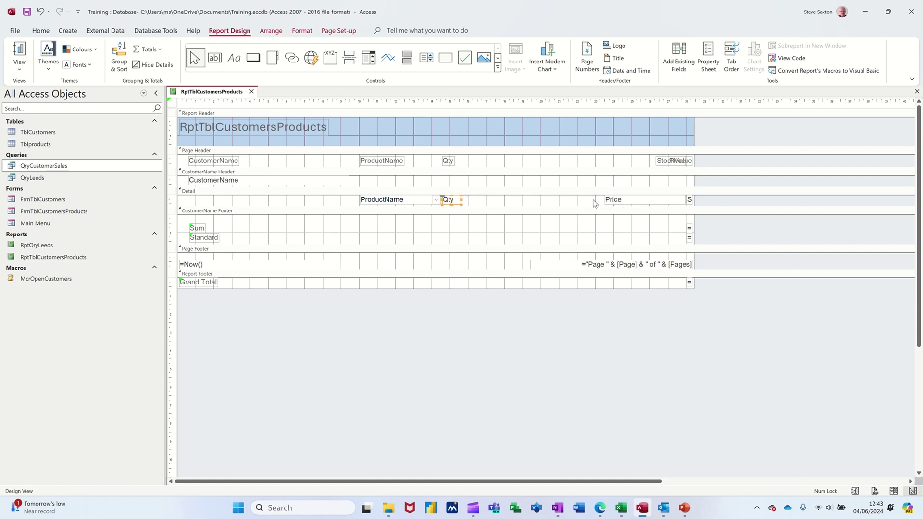
left_click_drag(595, 204, 701, 198)
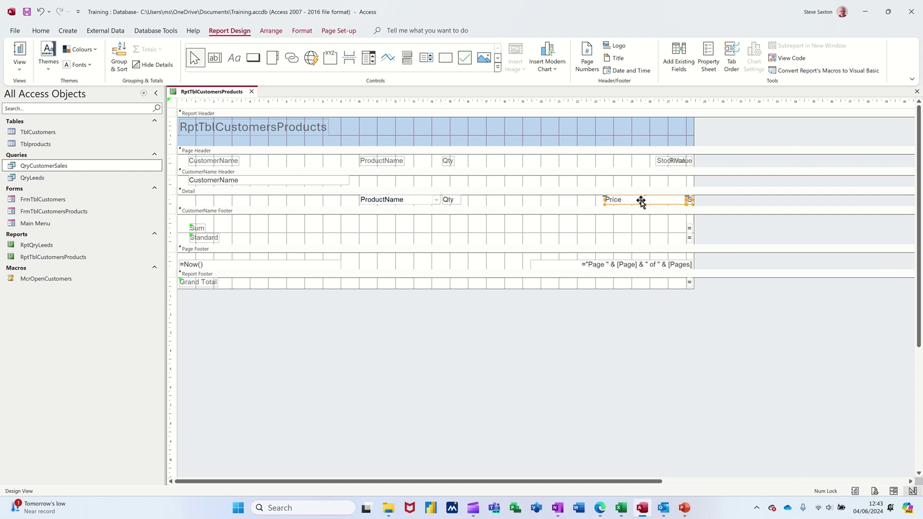
left_click_drag(641, 201, 503, 200)
left_click(574, 205)
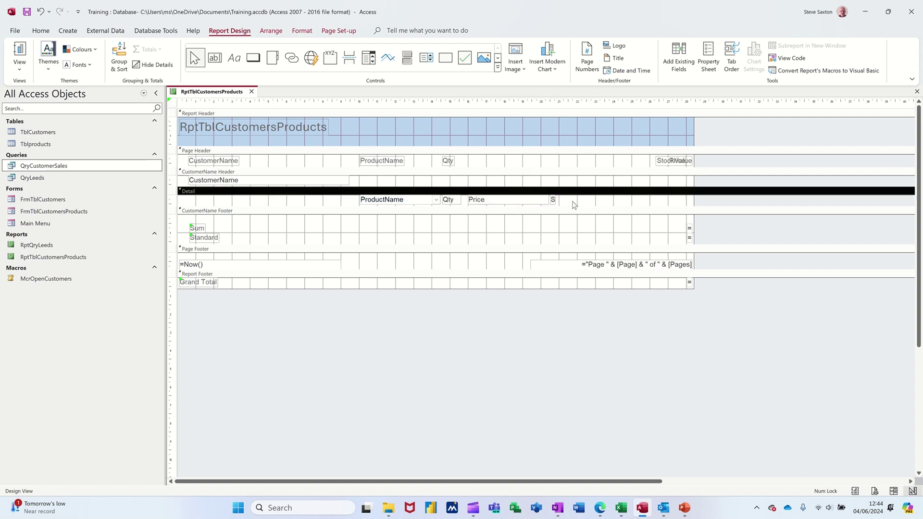
Step: Widen the StockValue field and move the overlapping StockValue and Price labels in the Page Header over the Price and StockValue fields
left_click(553, 200)
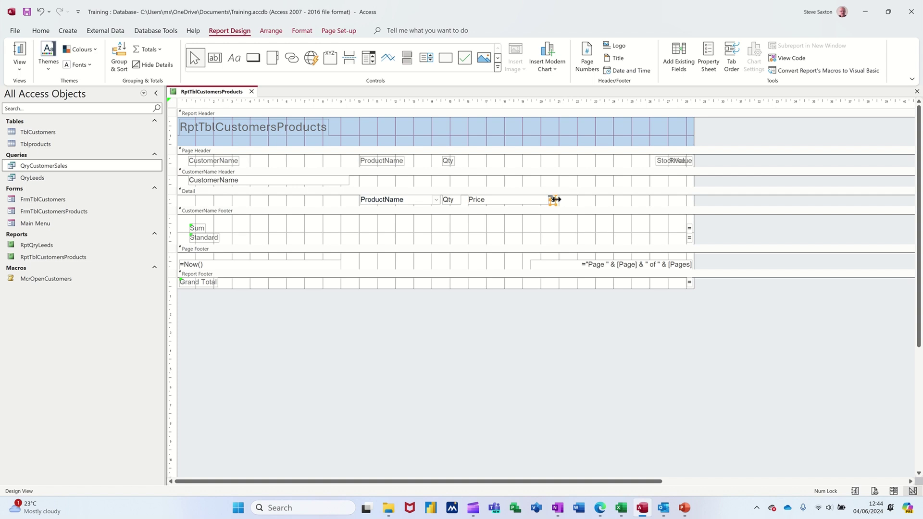
left_click_drag(557, 199, 610, 198)
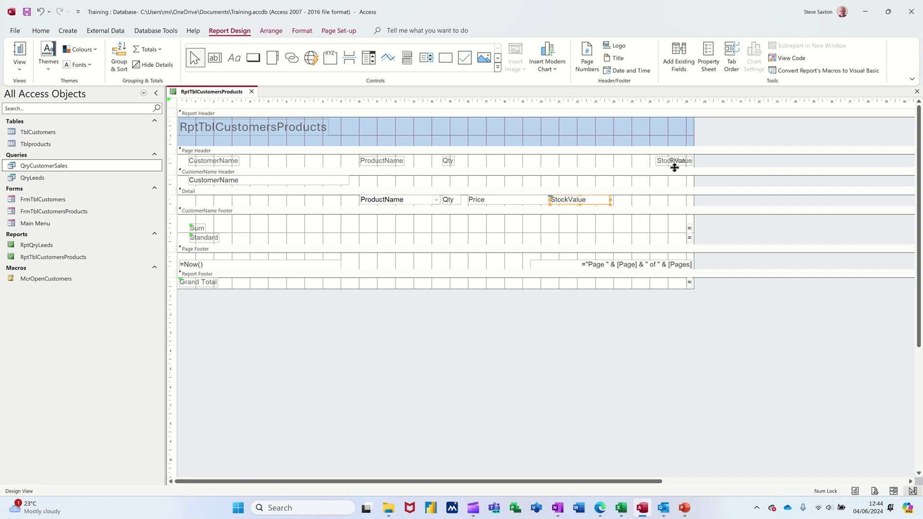
left_click_drag(674, 162, 484, 165)
left_click_drag(675, 166, 553, 163)
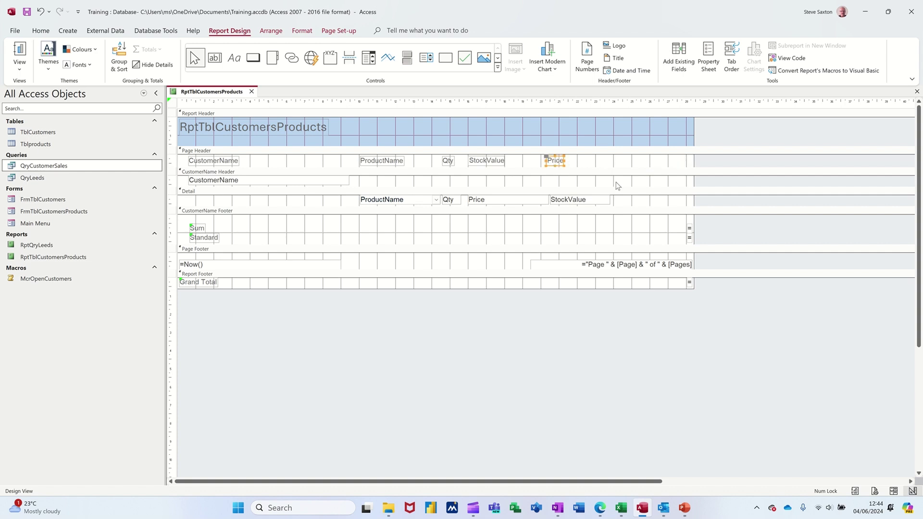
Step: Widen the Sum and Standard calculation boxes in the CustomerName Footer to fit their values
left_click(689, 230)
left_click_drag(686, 229, 611, 229)
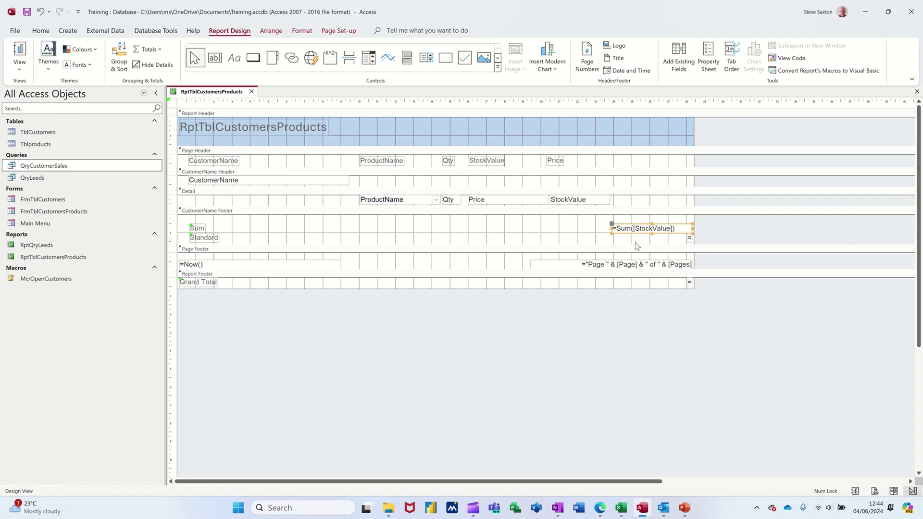
left_click(690, 238)
left_click_drag(686, 239, 613, 239)
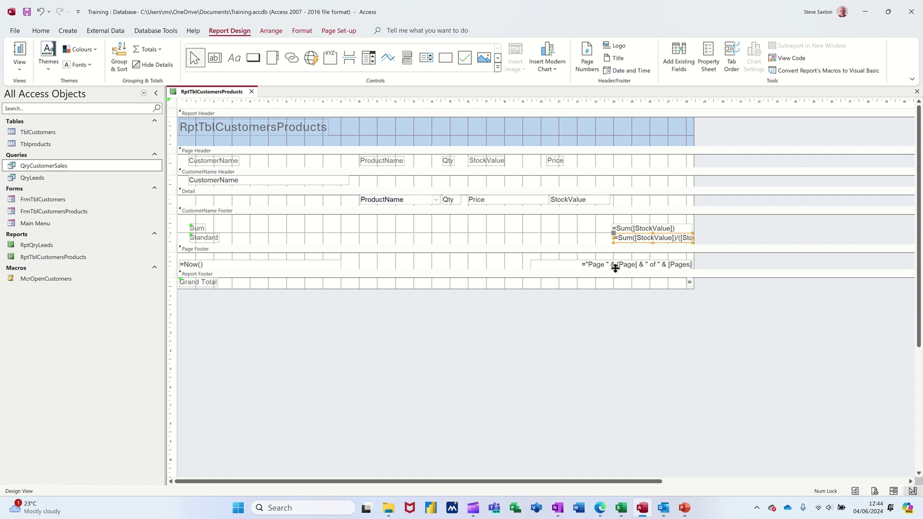
Step: Delete the page number box from the Page Footer and widen the Grand Total calculation box in the Report Footer
left_click(616, 267)
key("Delete")
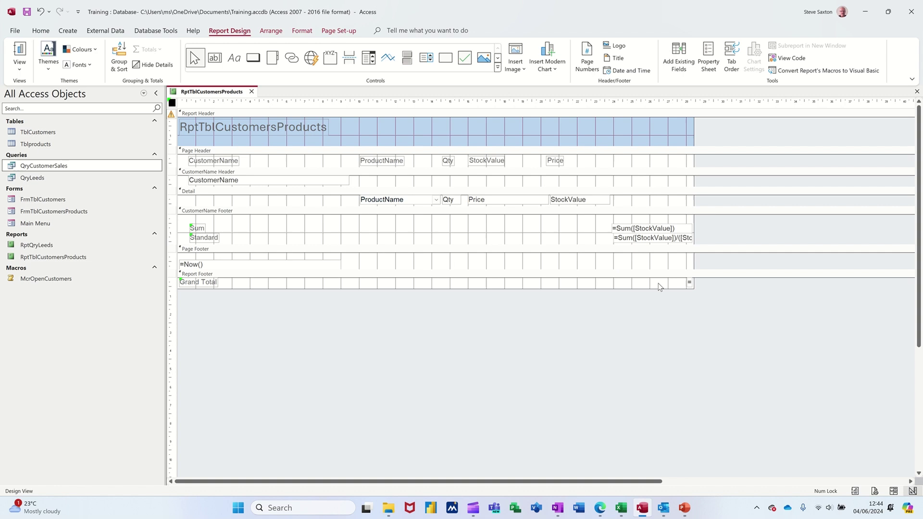
left_click(690, 285)
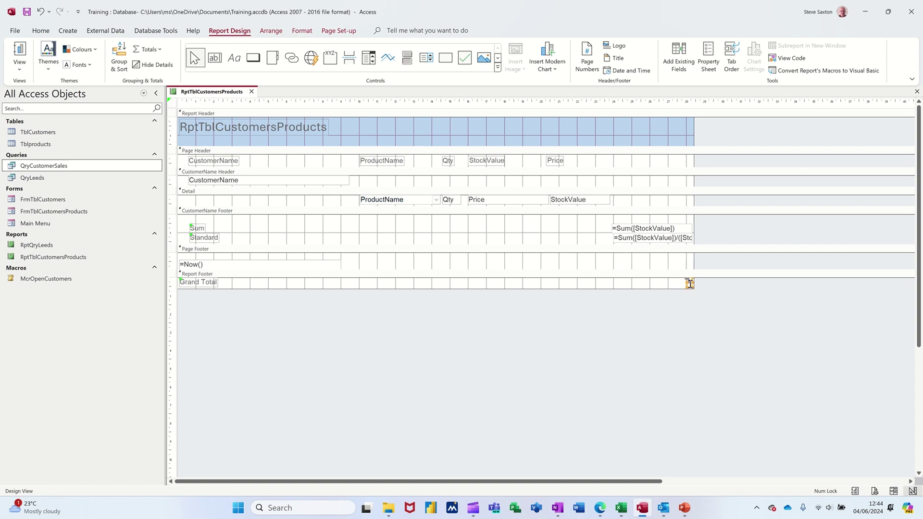
left_click_drag(687, 282, 608, 286)
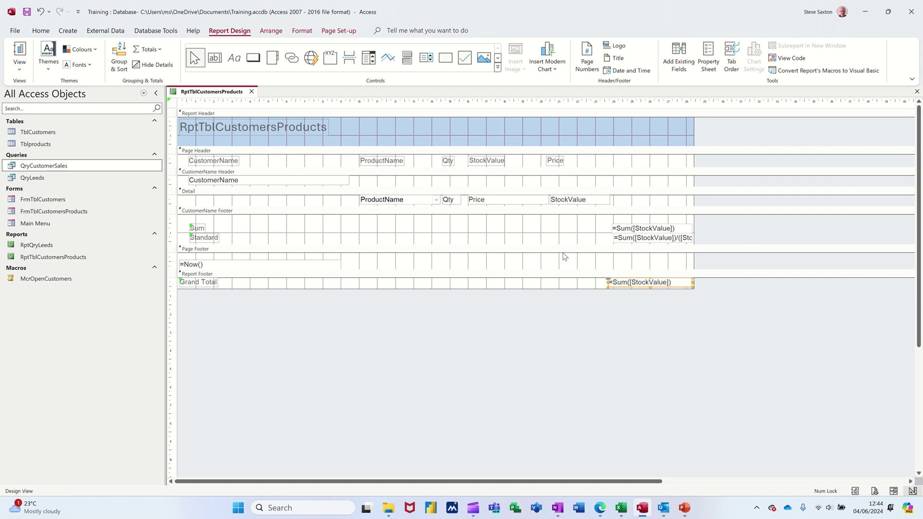
Step: Check the report in Report View, then swap the Price and StockValue header labels in Design View so each sits above its field
left_click(19, 51)
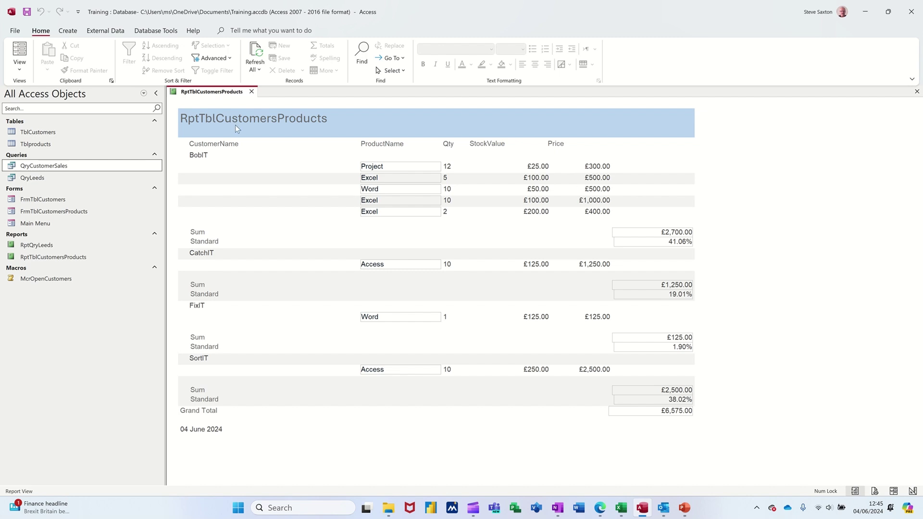
left_click(20, 66)
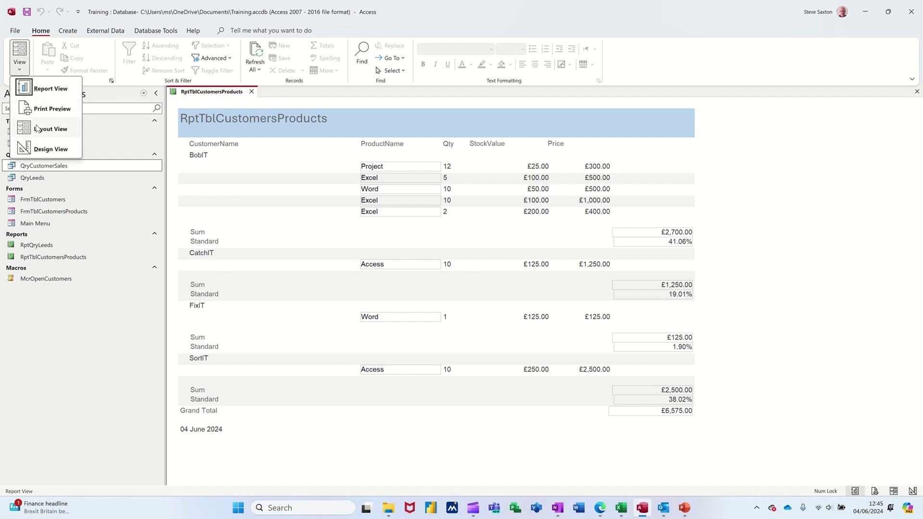
left_click(41, 151)
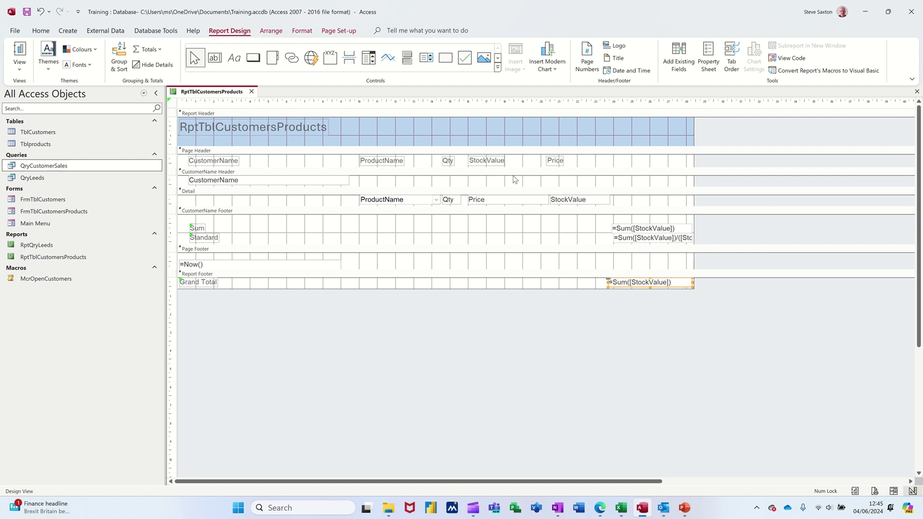
mouse_move(497, 167)
left_mouse_down()
mouse_move(599, 166)
mouse_move(478, 163)
left_mouse_up()
left_click_drag(590, 164, 563, 163)
left_click(511, 235)
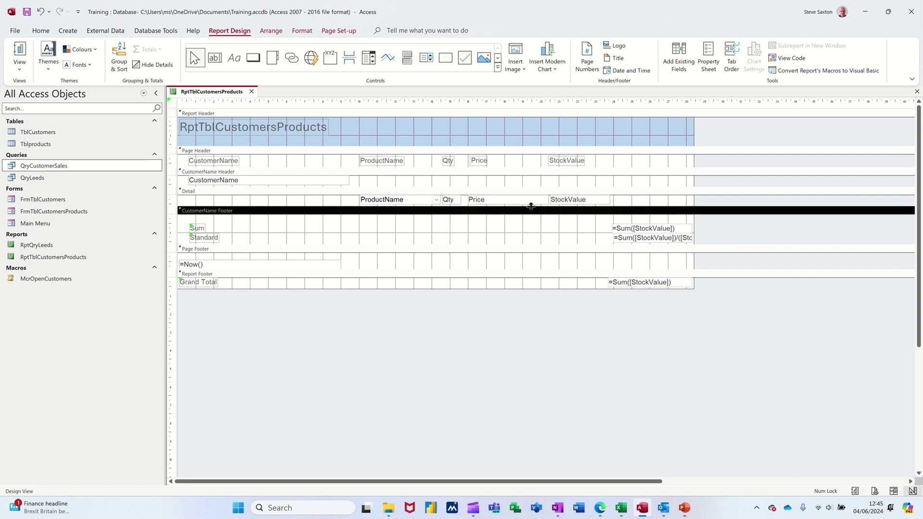
Step: Show the adjusted report in Report View, then close it and save the design changes
left_click(19, 50)
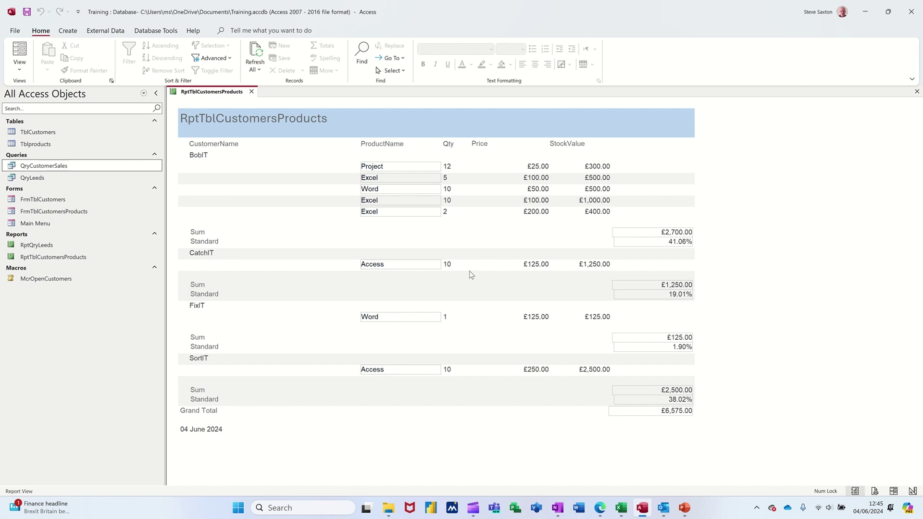
left_click(252, 92)
left_click(421, 282)
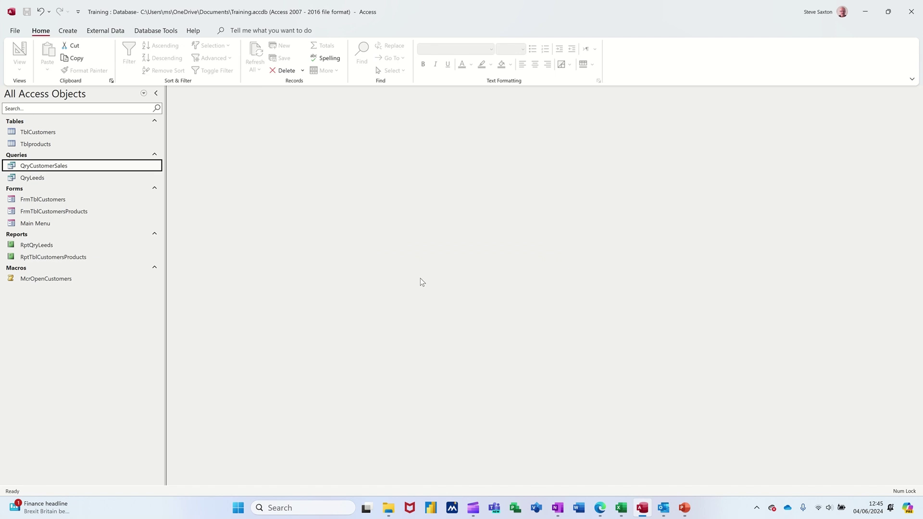
Step: Open FrmTblCustomersProducts, go to customer CatchIT and add an Excel product with quantity 1 and price £25
double_click(66, 212)
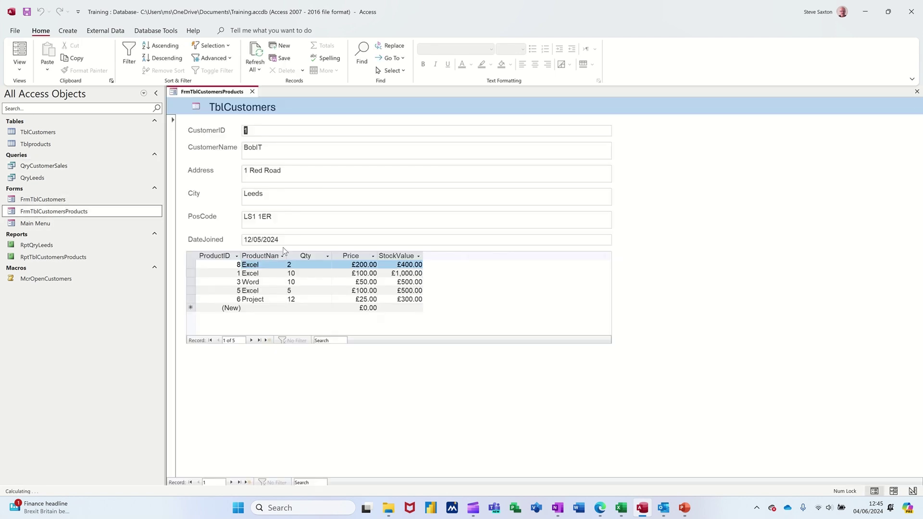
left_click(232, 483)
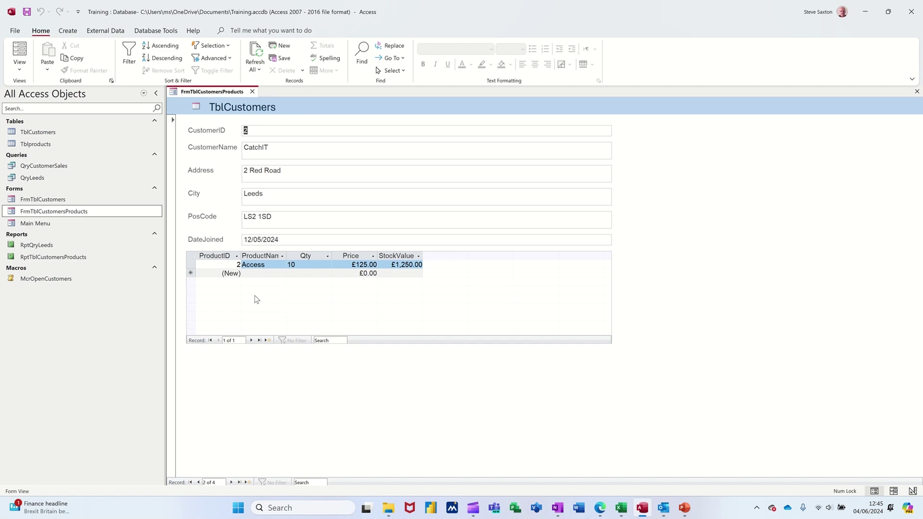
left_click(254, 274)
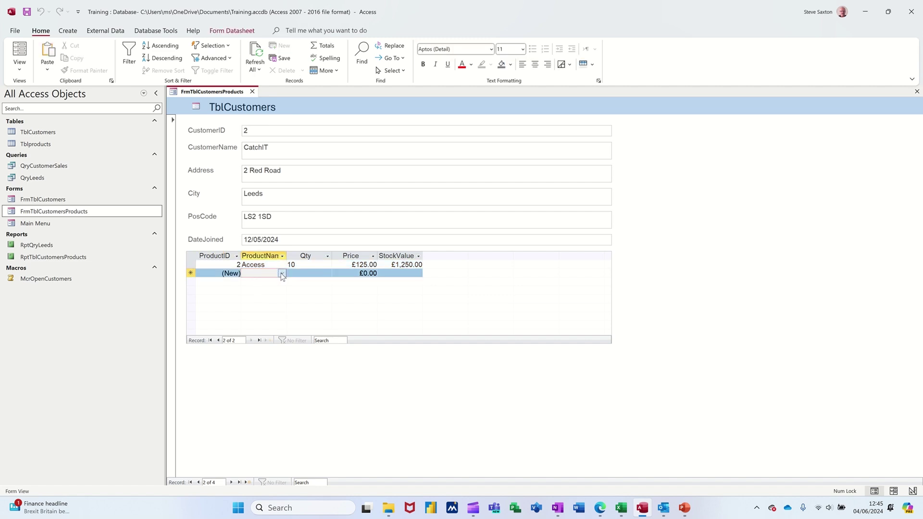
left_click(282, 273)
left_click(274, 282)
left_click(302, 274)
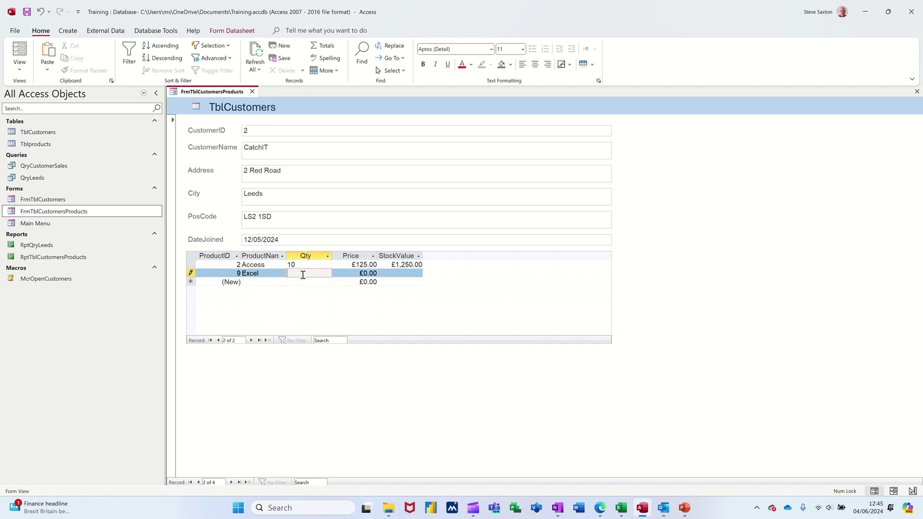
type("1")
key("Tab")
type("25")
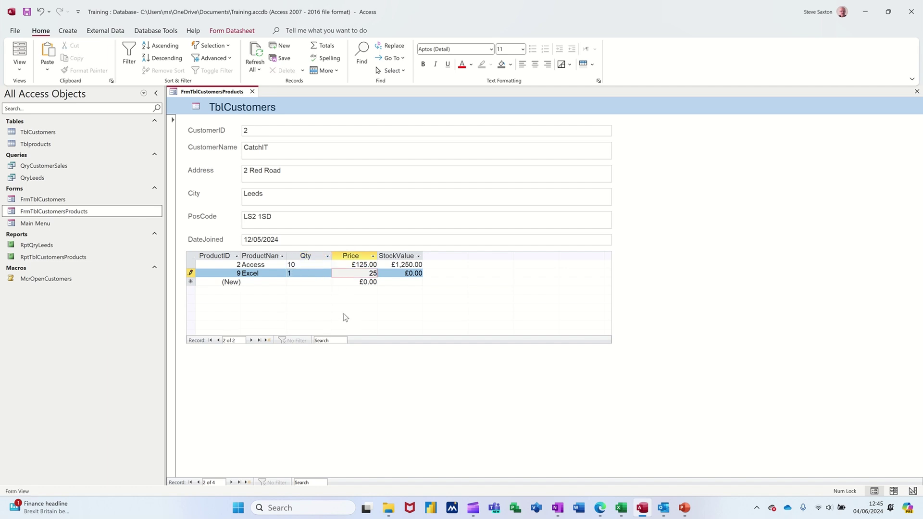
Step: Add a Project product for CatchIT with quantity 10 and price £100
left_click(273, 283)
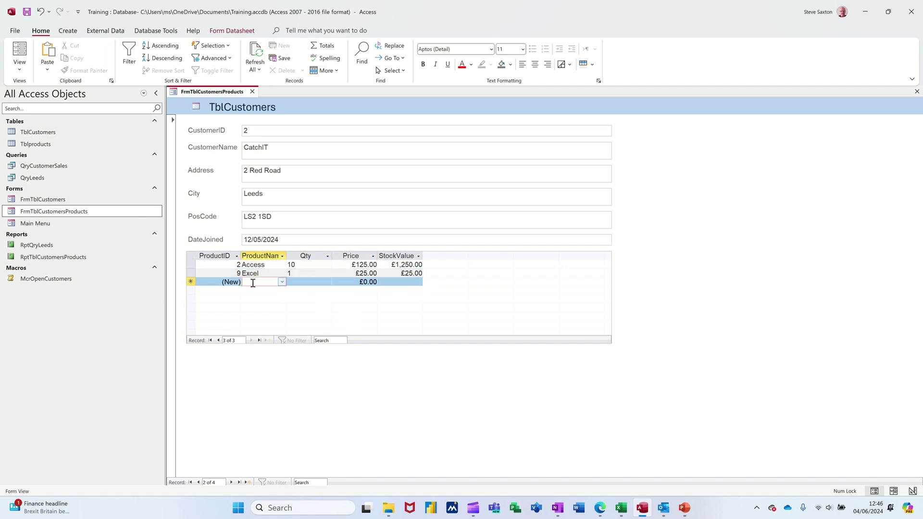
left_click(282, 282)
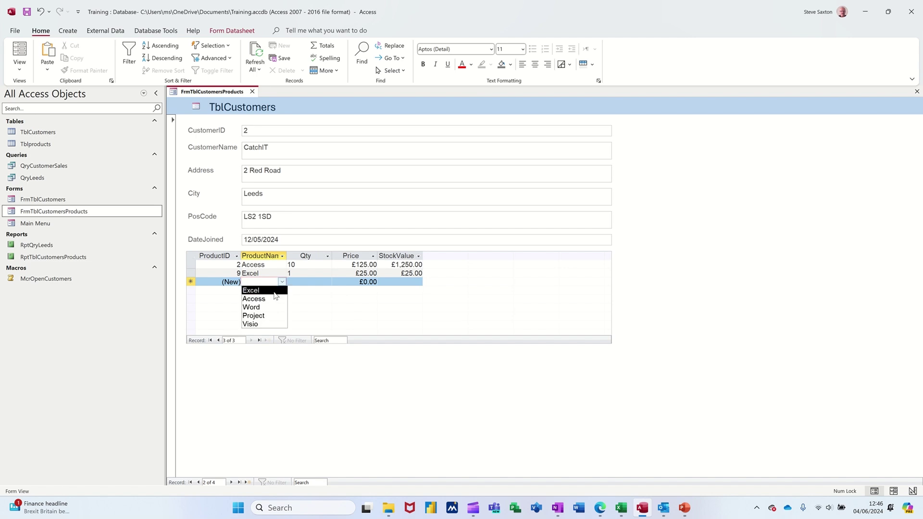
left_click(272, 316)
left_click(319, 282)
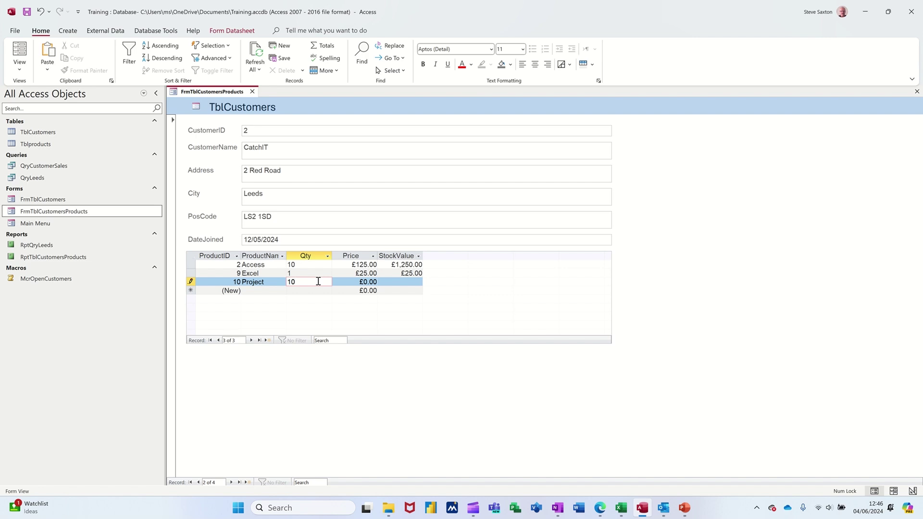
key("Tab")
type("1")
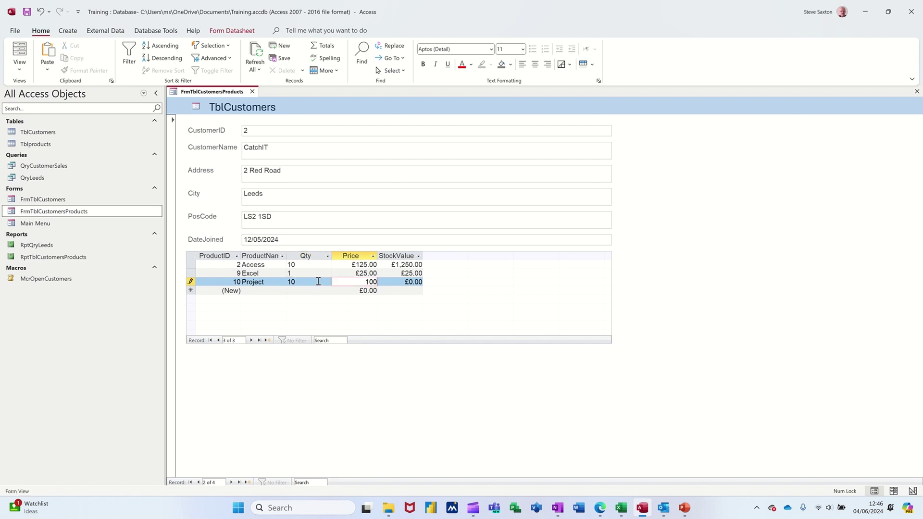
key("Tab")
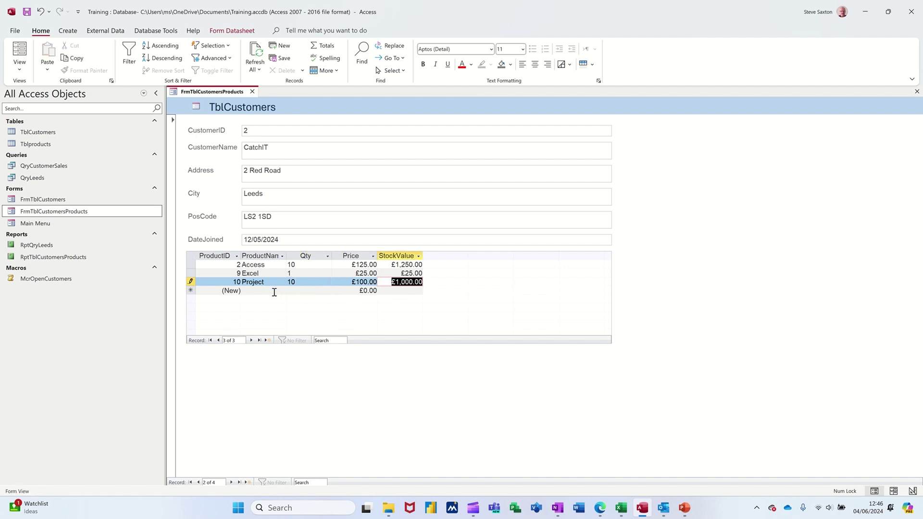
Step: Add a Visio product for CatchIT with quantity 5 and price £20, and complete the record
left_click(274, 291)
left_click(283, 291)
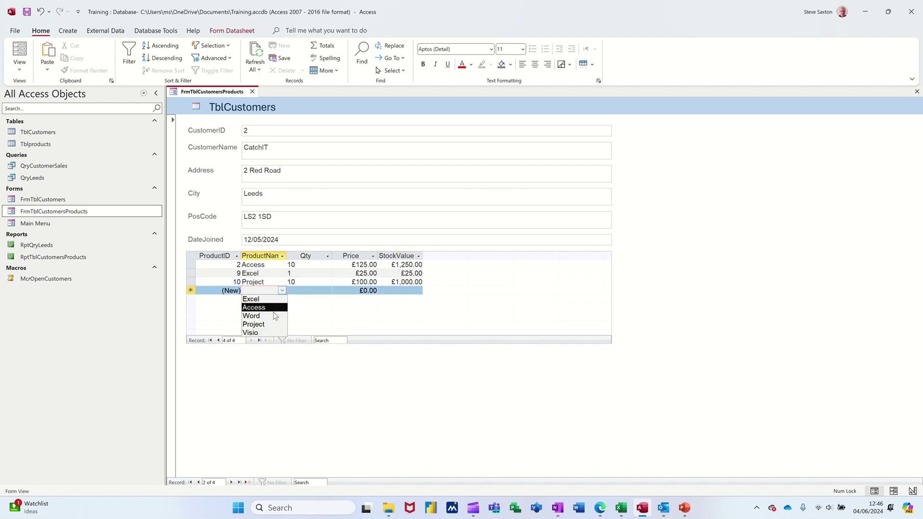
left_click(259, 333)
left_click(313, 288)
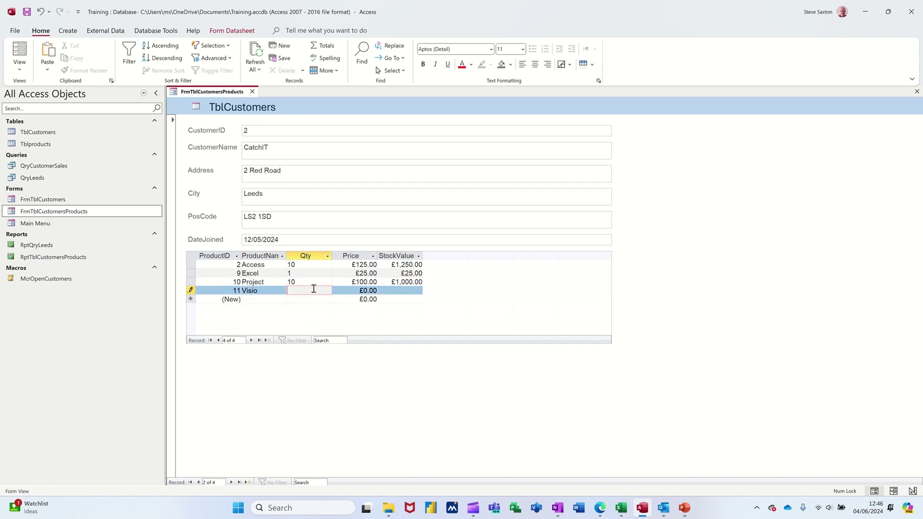
type("5")
key("Tab")
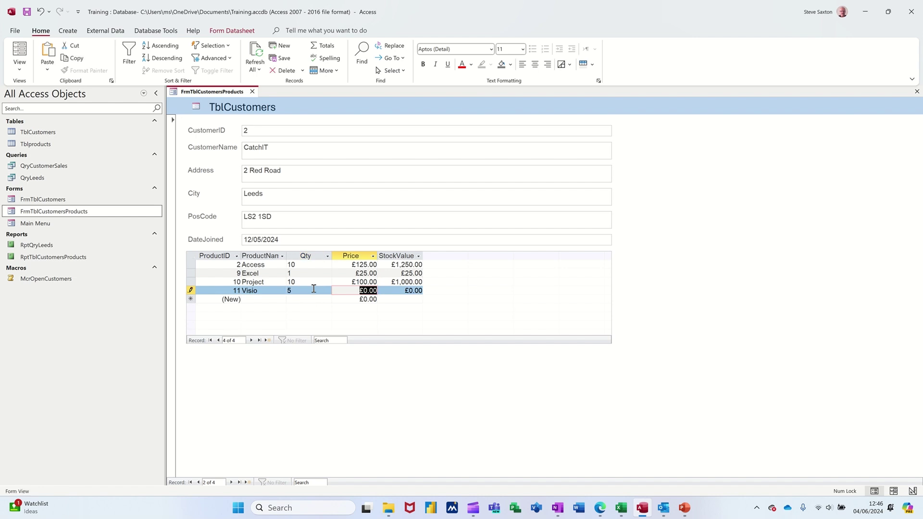
type("20")
key("Tab")
key("Tab")
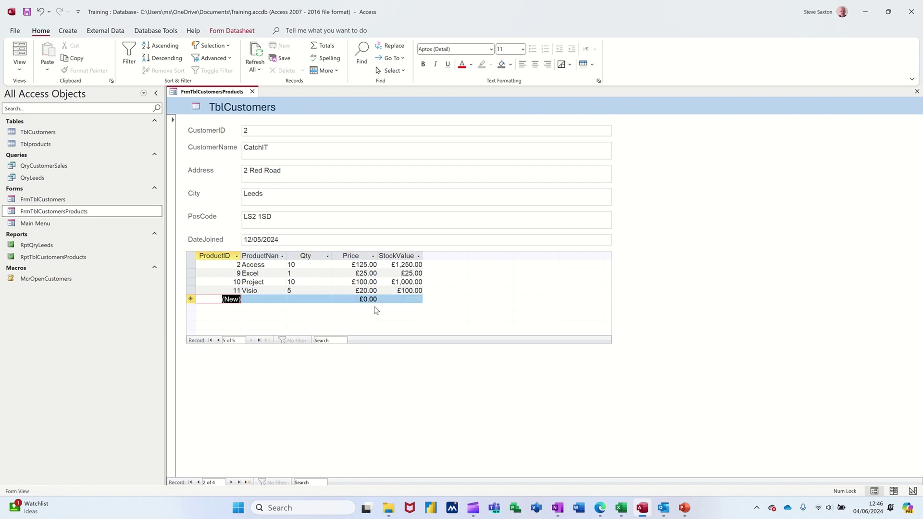
Step: Close the customer-products form and open RptTblCustomersProducts to check CatchIT's added products and the totals
left_click(252, 91)
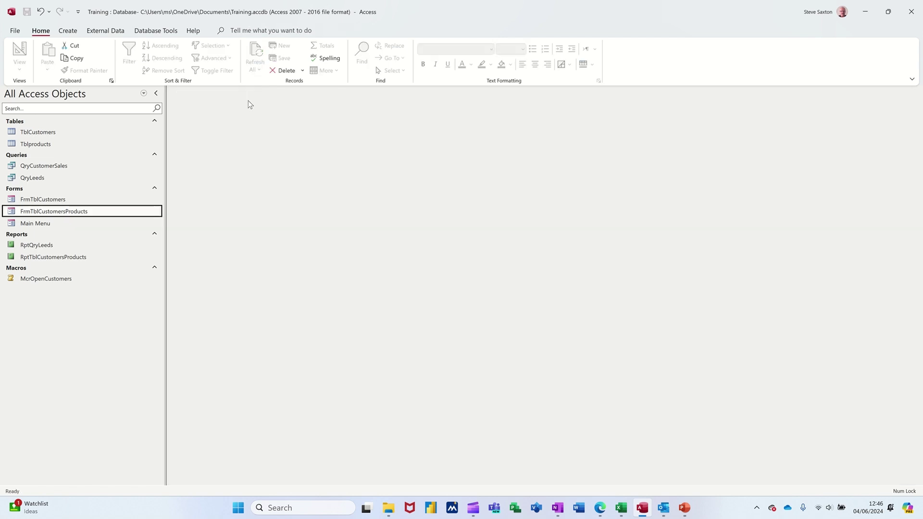
double_click(73, 261)
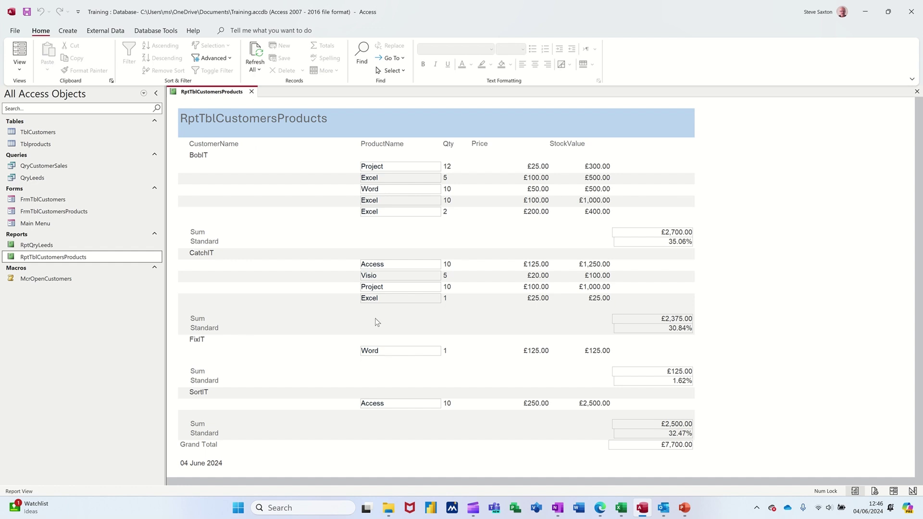